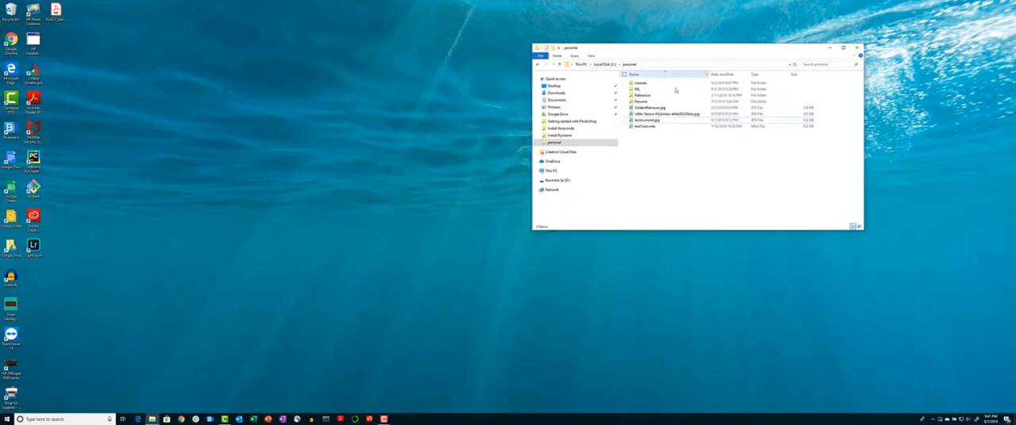
Open the Little Venice Mykonos photo from the personal folder and move its viewer window aside
click(655, 117)
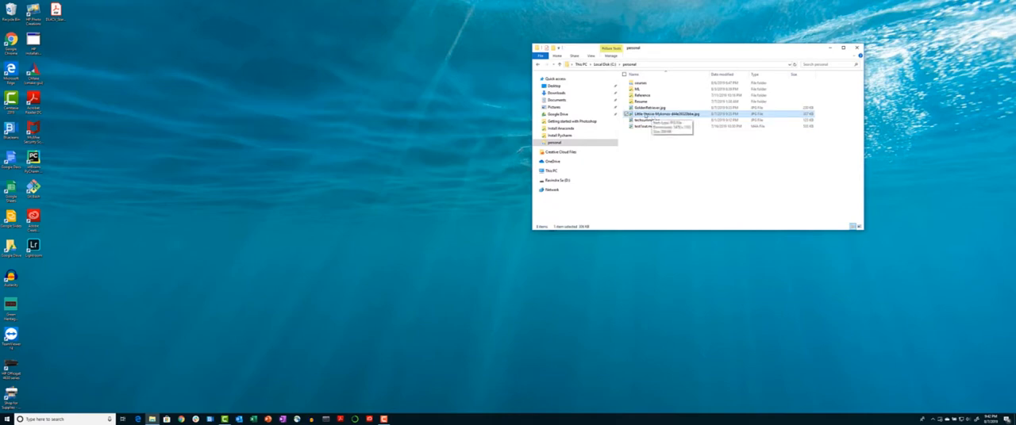
double_click(647, 116)
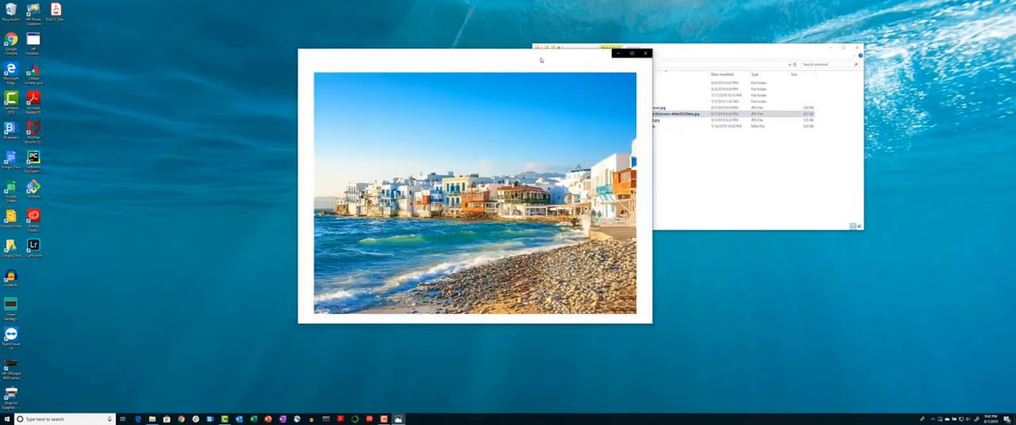
drag(515, 54, 337, 18)
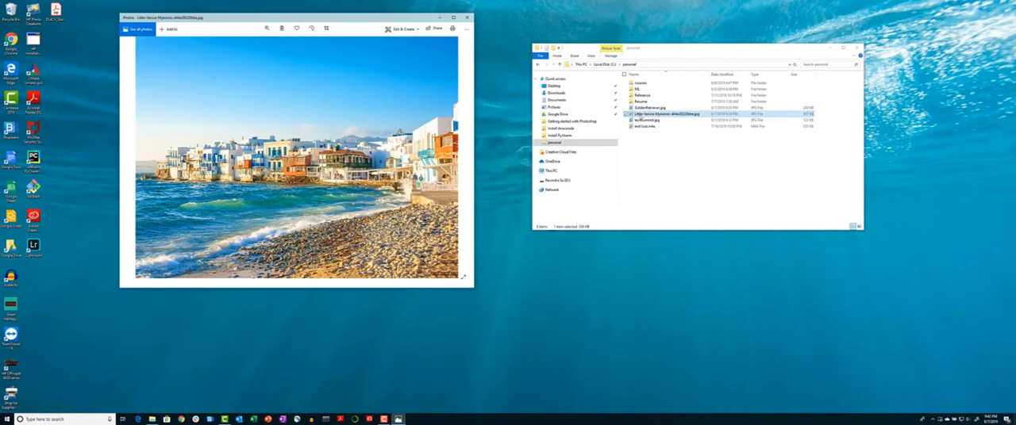
Open the GoldenRetriever.jpg photo and move its viewer window beside the first one
double_click(650, 107)
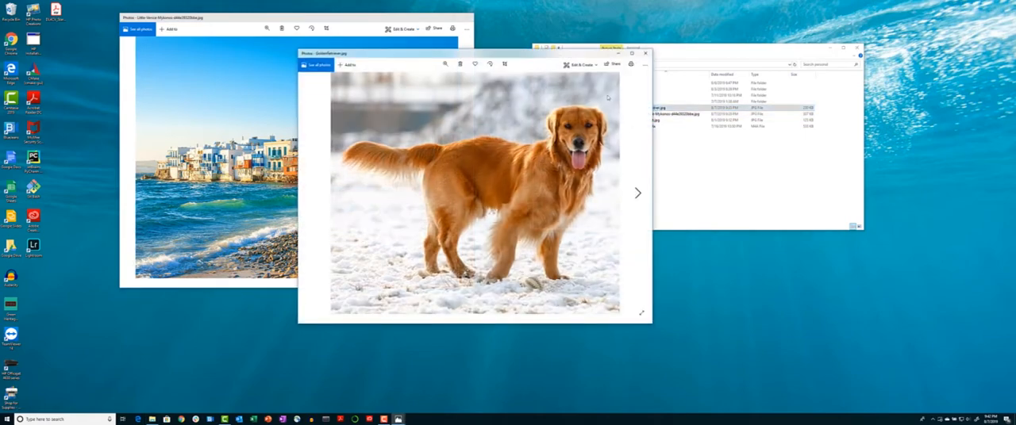
drag(514, 50, 709, 66)
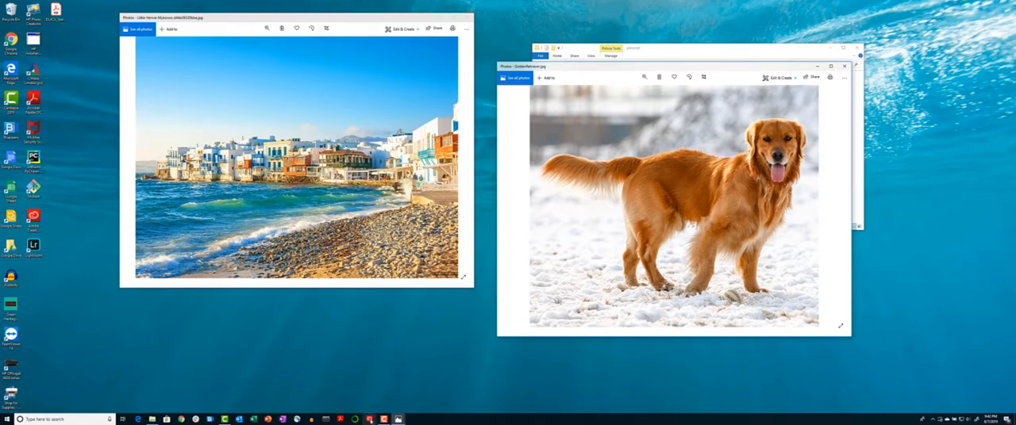
Launch Photoshop CC from the Creative Cloud app list
click(369, 419)
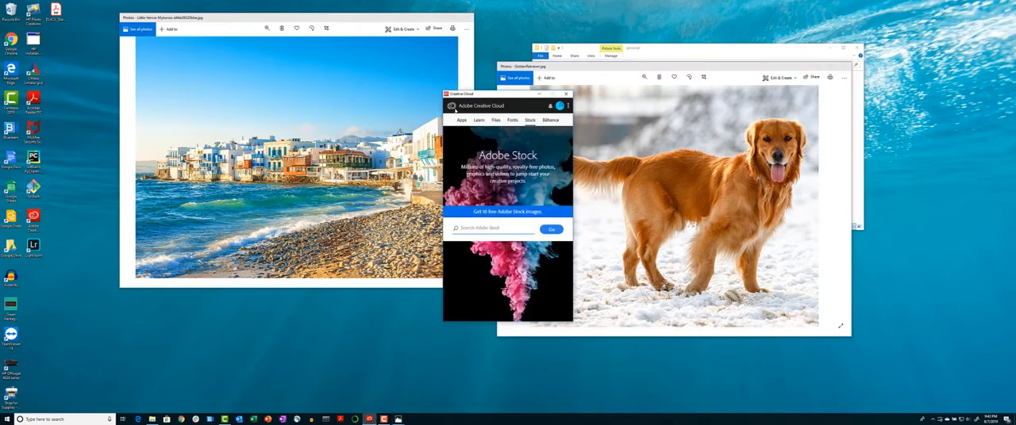
drag(488, 95, 447, 83)
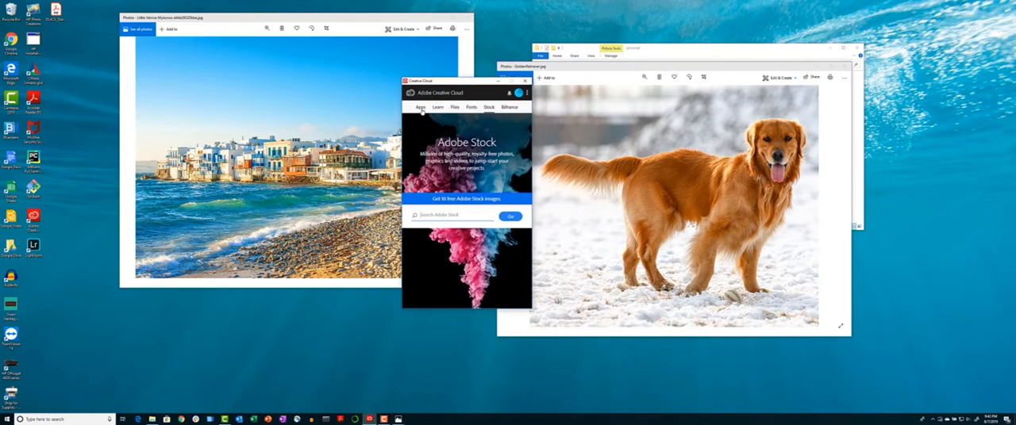
click(422, 107)
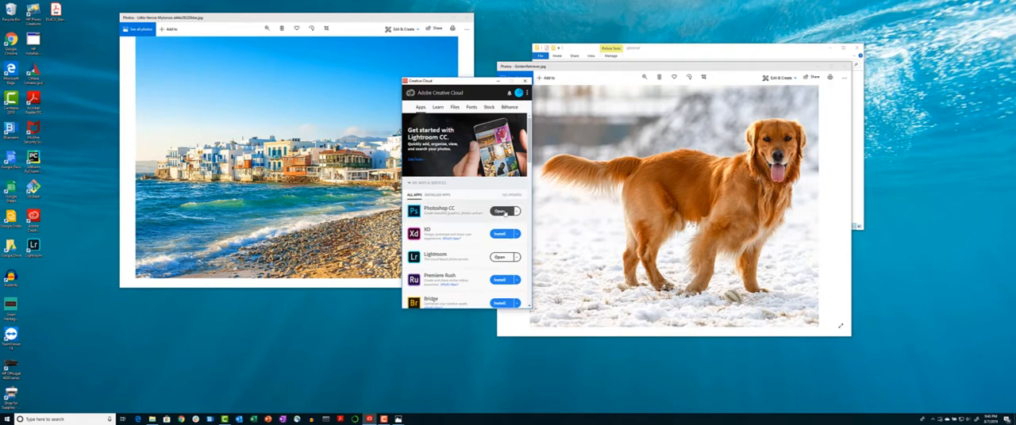
click(503, 212)
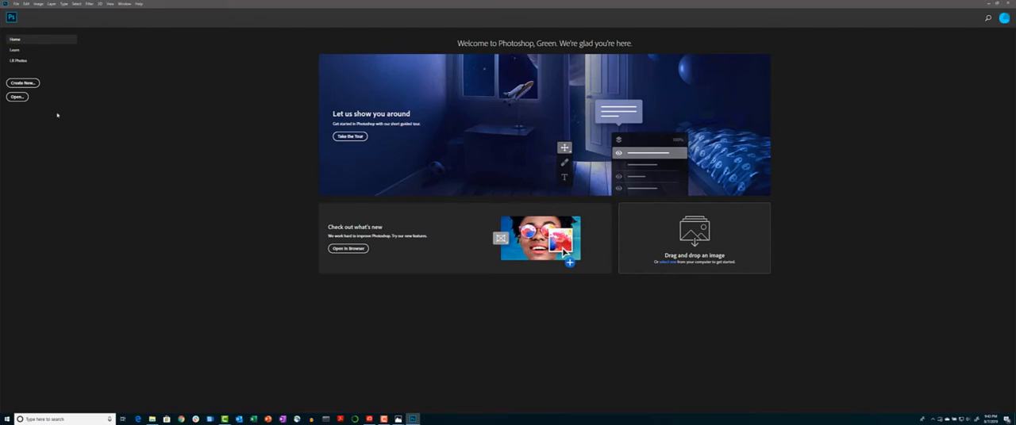
Start a new document, browse to the Photo presets, and switch the size units to Pixels
click(16, 4)
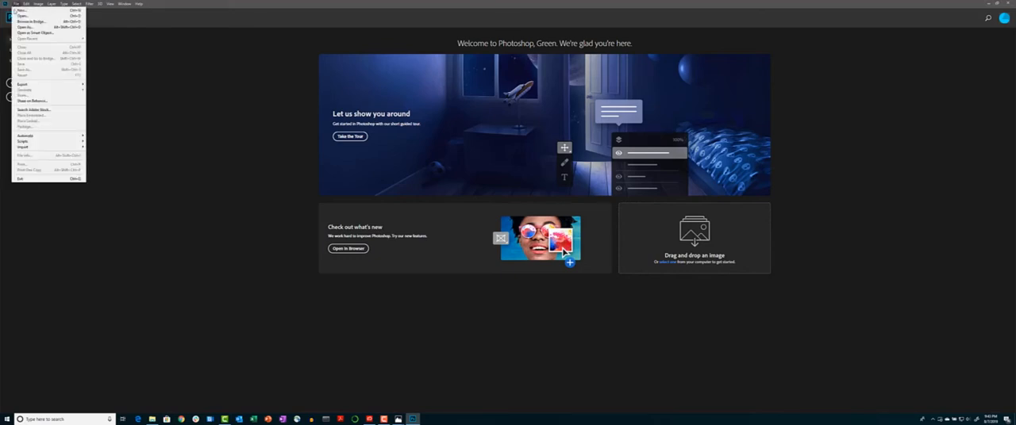
click(50, 10)
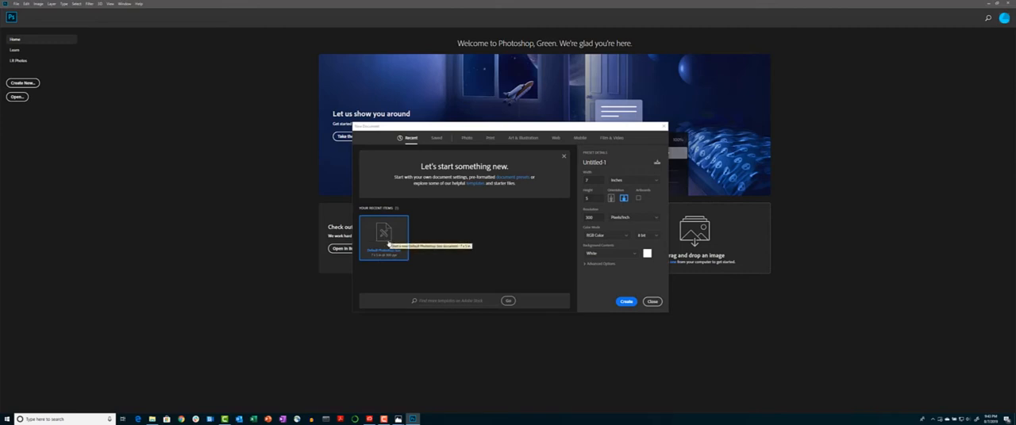
click(437, 139)
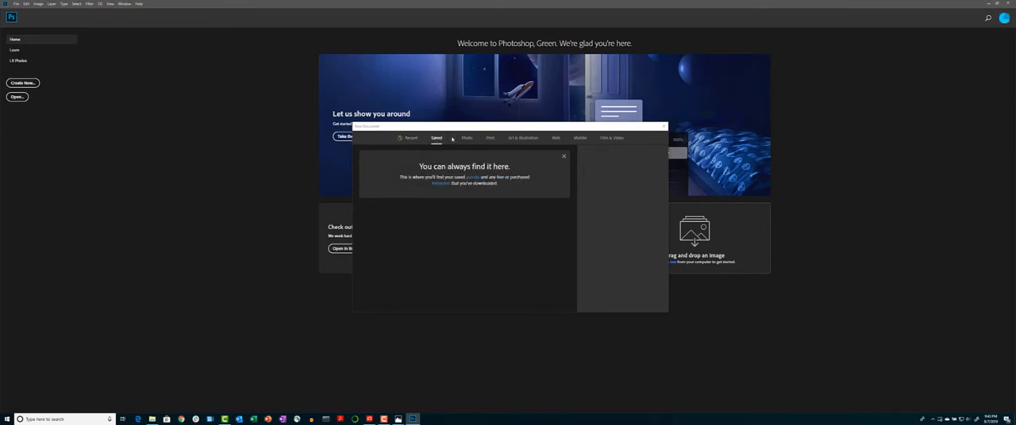
click(466, 139)
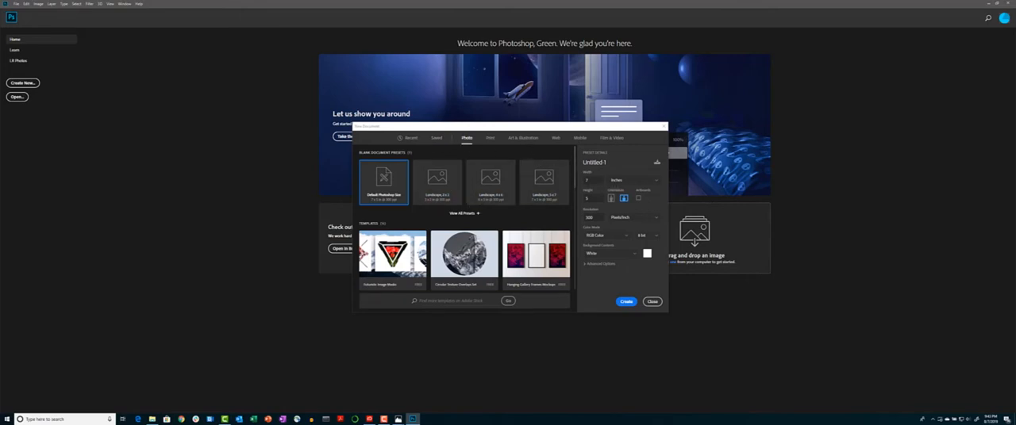
click(622, 182)
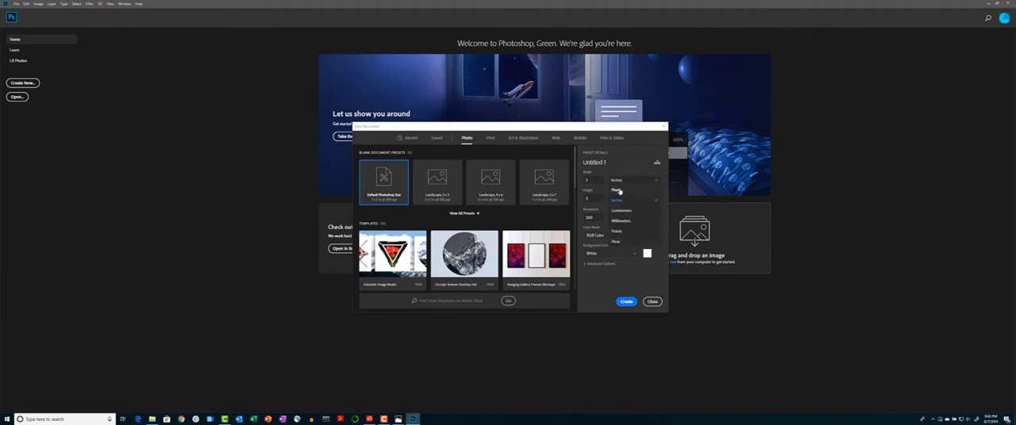
click(619, 190)
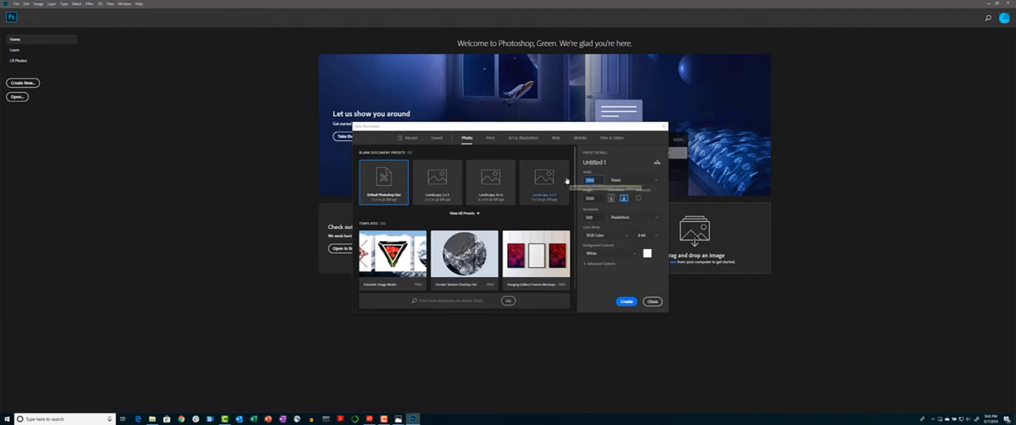
Set the width to 1000 pixels, enter the height, and create the document
text(100)
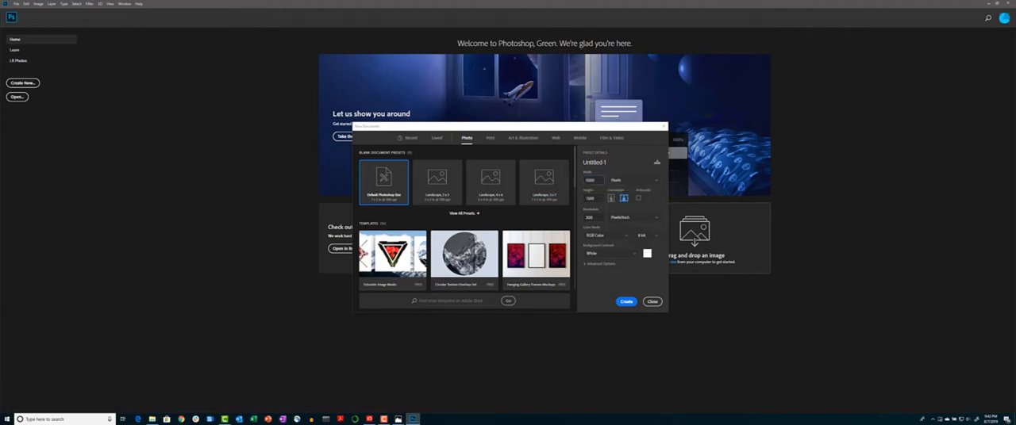
click(595, 201)
text(108)
click(630, 302)
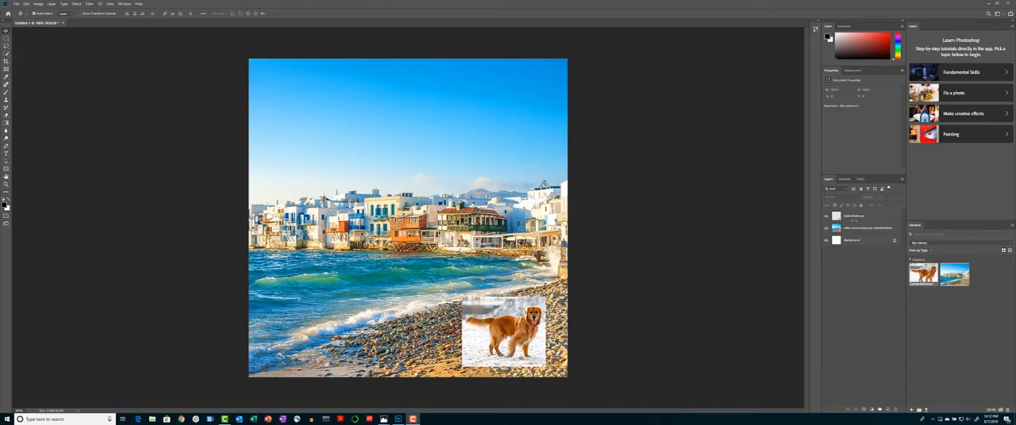
Hide the Little Venice Mykonos layer so only the dog photo shows on the canvas
click(853, 218)
click(853, 219)
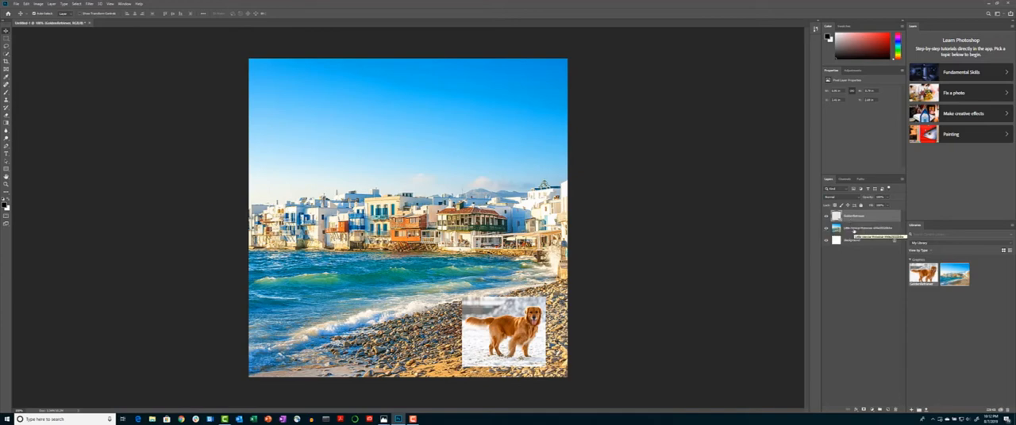
click(855, 229)
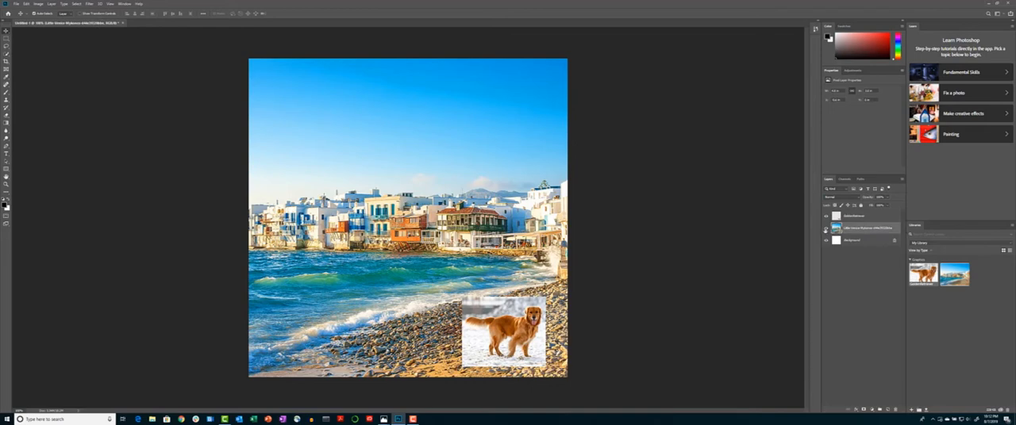
click(825, 229)
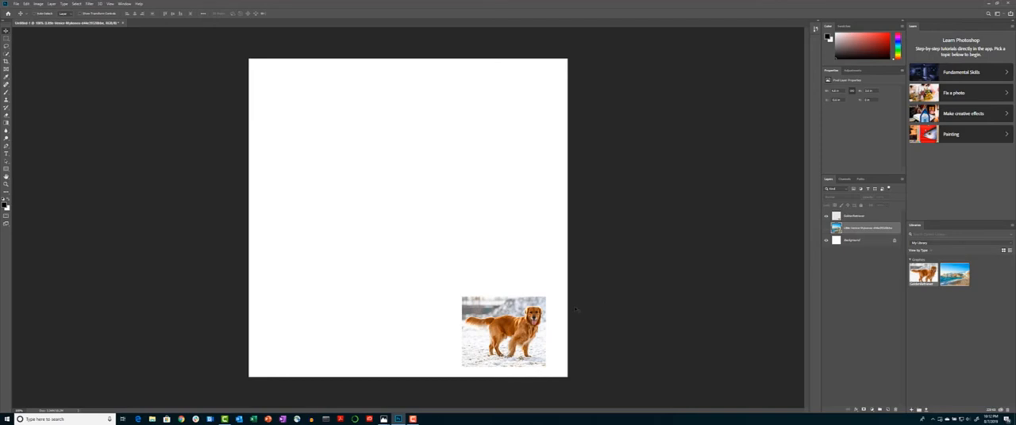
Zoom in and scroll around the canvas to inspect the golden retriever image
key(ctrl+plus)
scroll(577, 310, down, 9)
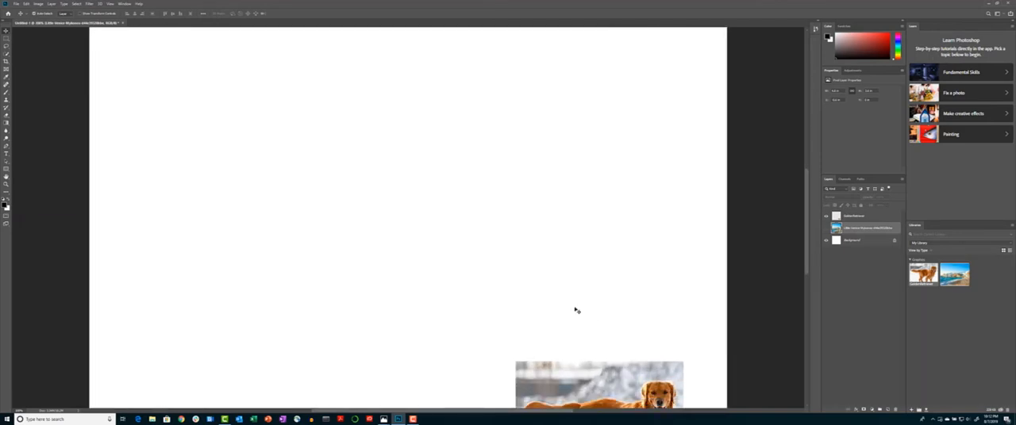
scroll(576, 311, down, 4)
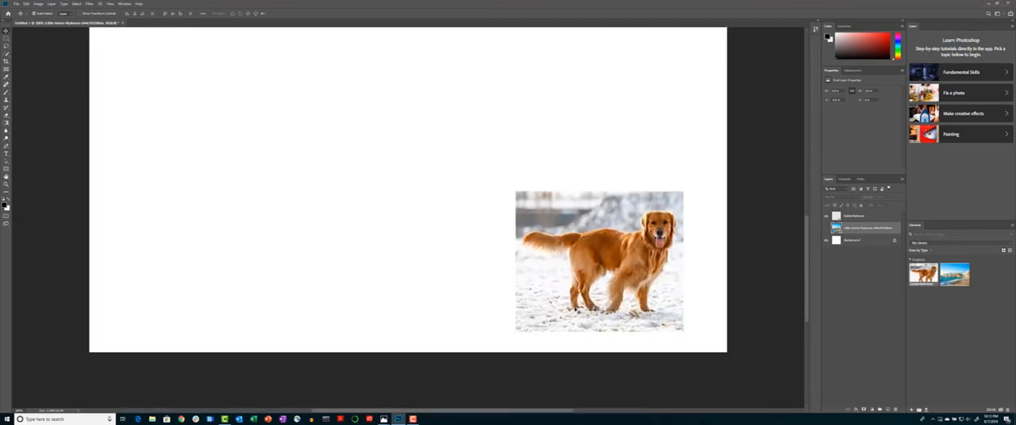
key(ctrl+plus)
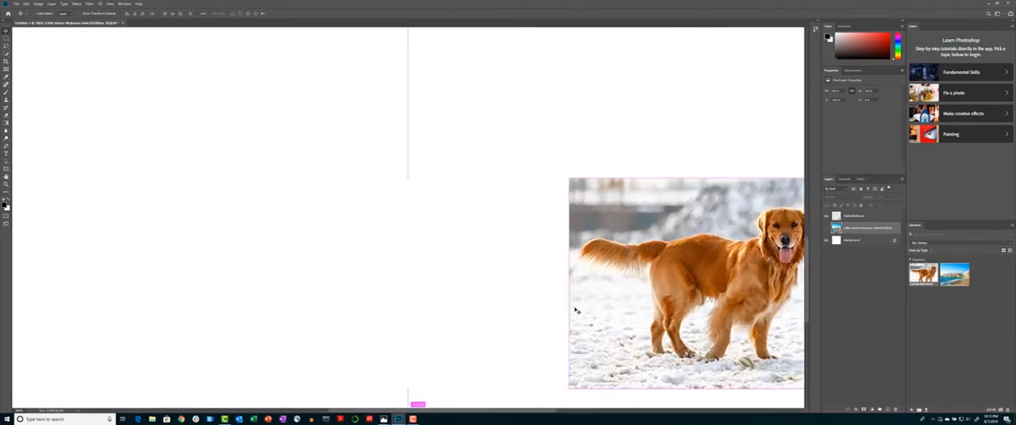
key(ctrl+minus)
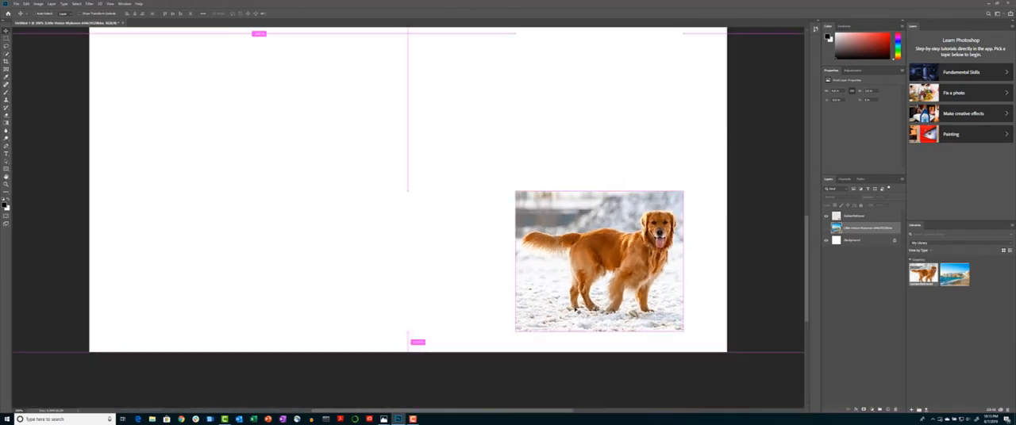
key(ctrl+plus)
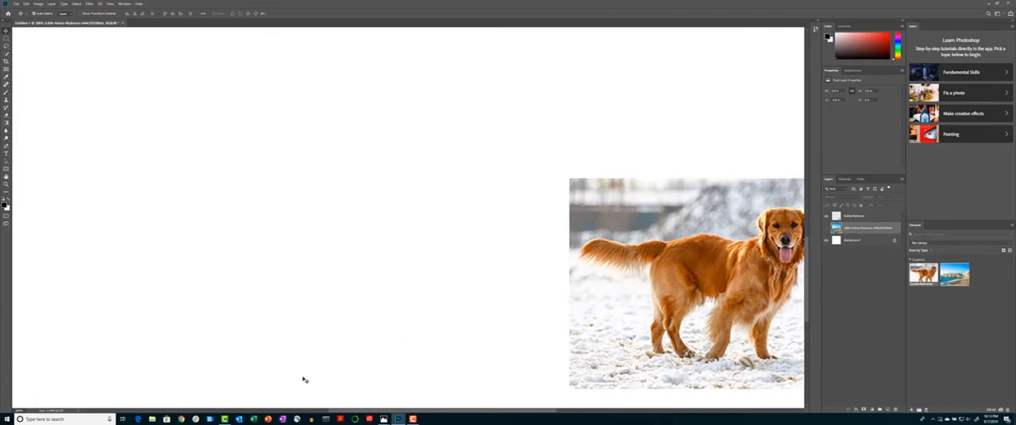
scroll(358, 401, down, 3)
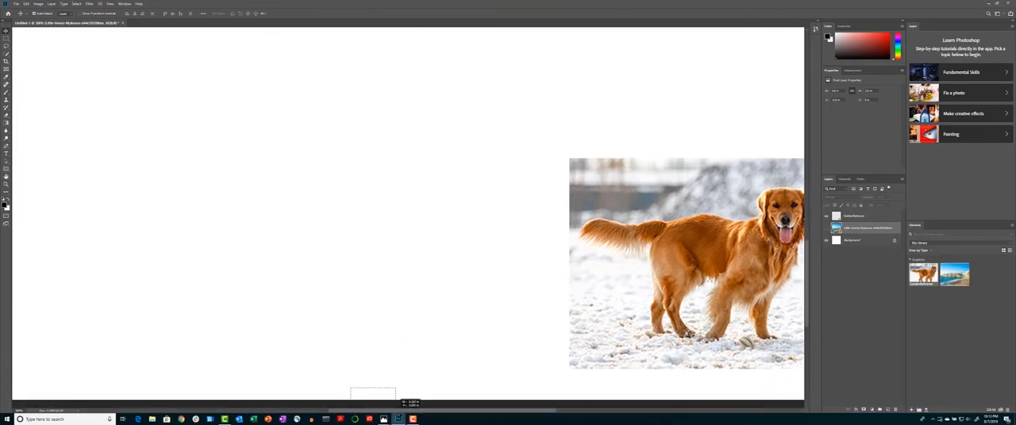
drag(438, 412, 490, 414)
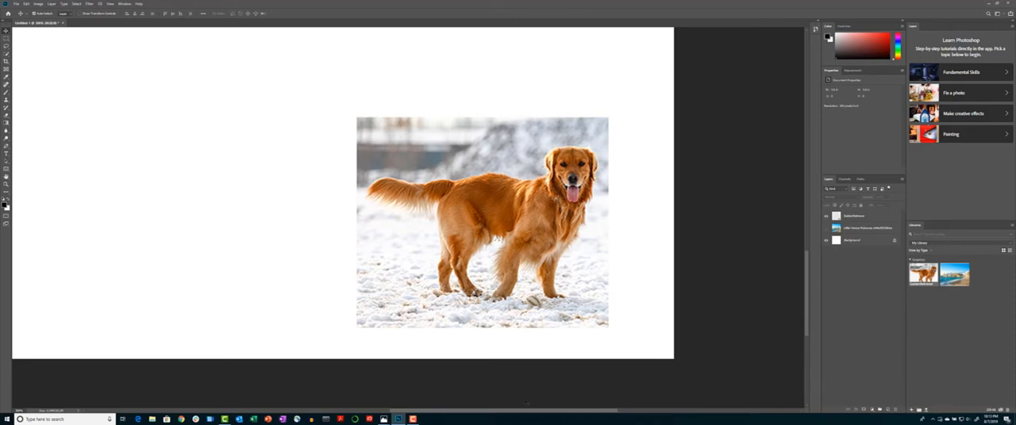
Select the GoldenRetriever layer and open Select and Mask
click(861, 219)
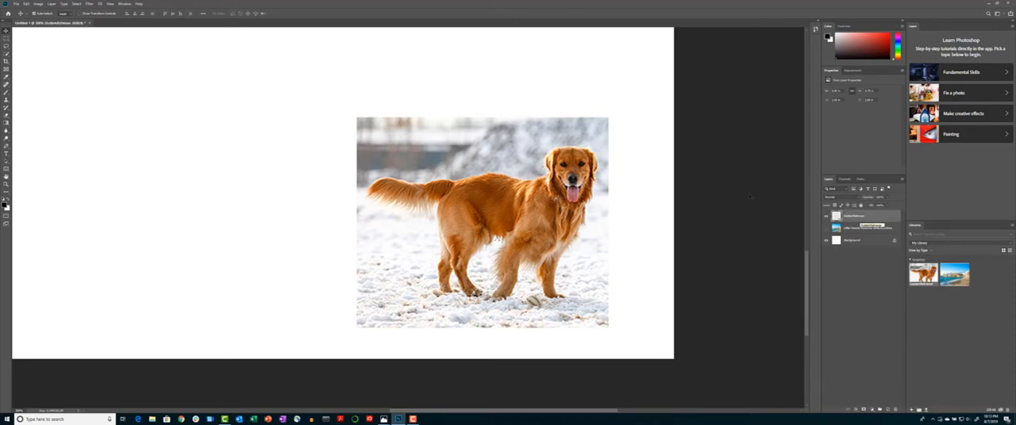
click(76, 4)
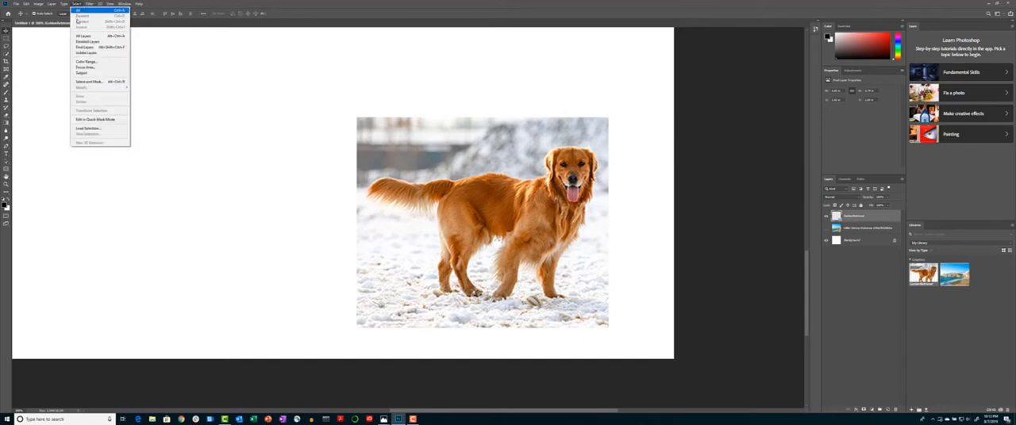
click(88, 82)
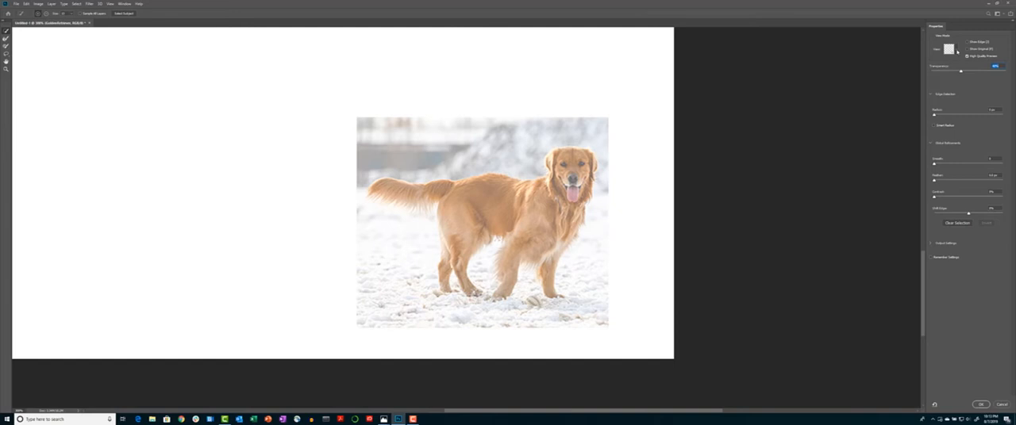
Switch the view mode to Overlay and auto-select the dog with Select Subject
click(955, 50)
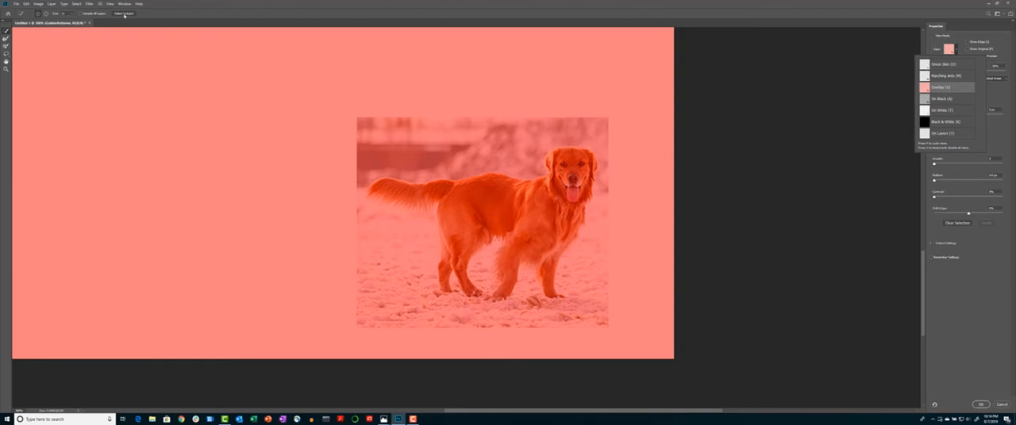
click(124, 14)
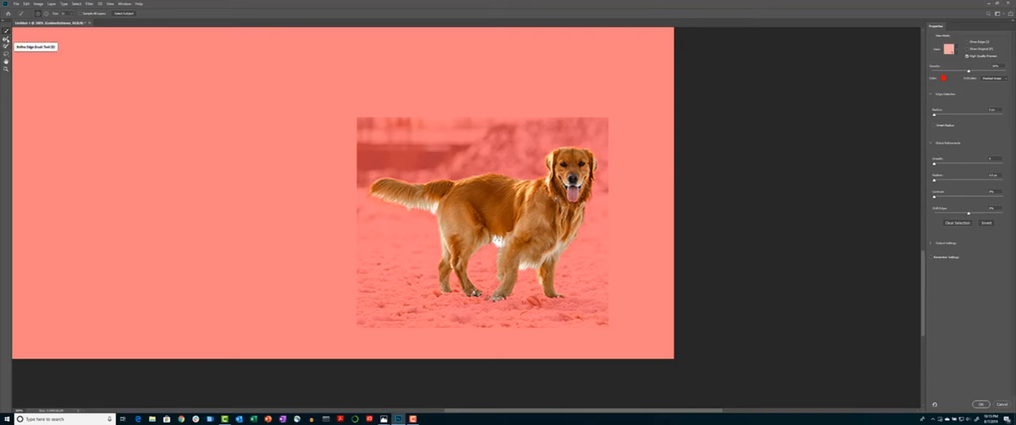
Choose the Refine Edge Brush Tool and adjust its brush size
click(6, 39)
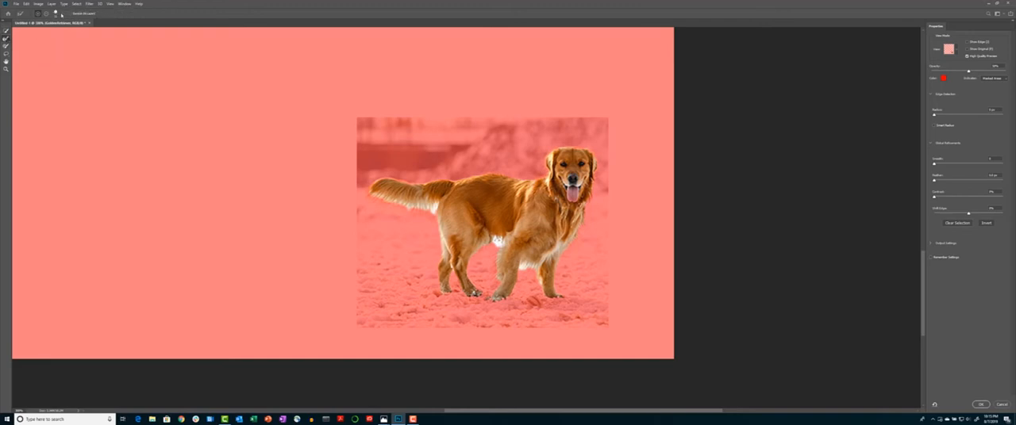
click(61, 14)
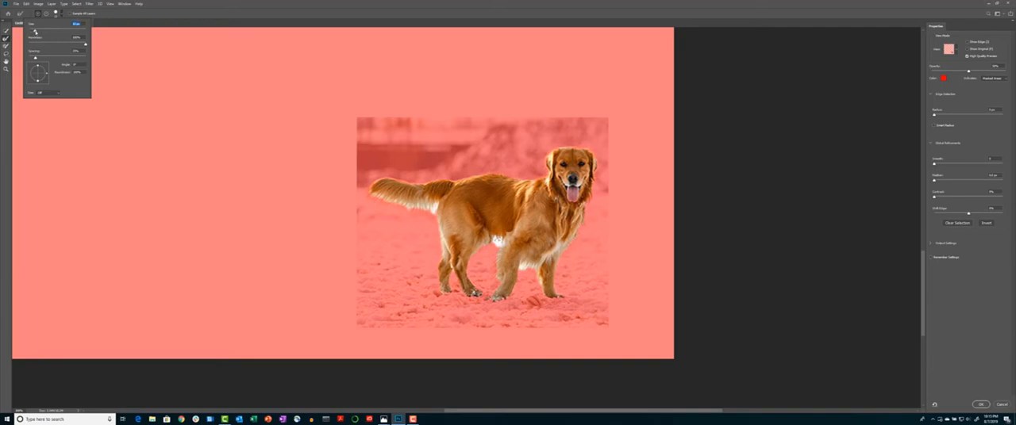
key(Tab)
key(Return)
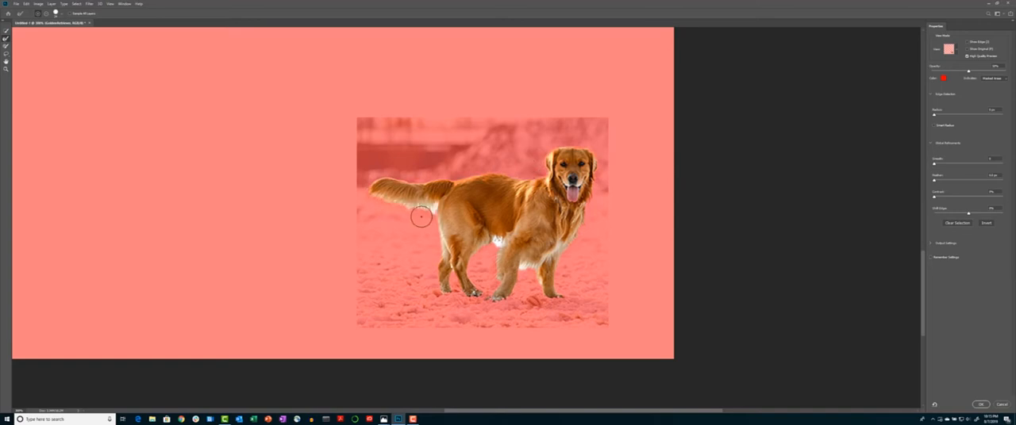
Refine the dog's tail edge, raise the edge-detection Radius slightly, and apply the Select and Mask result
drag(436, 204, 376, 197)
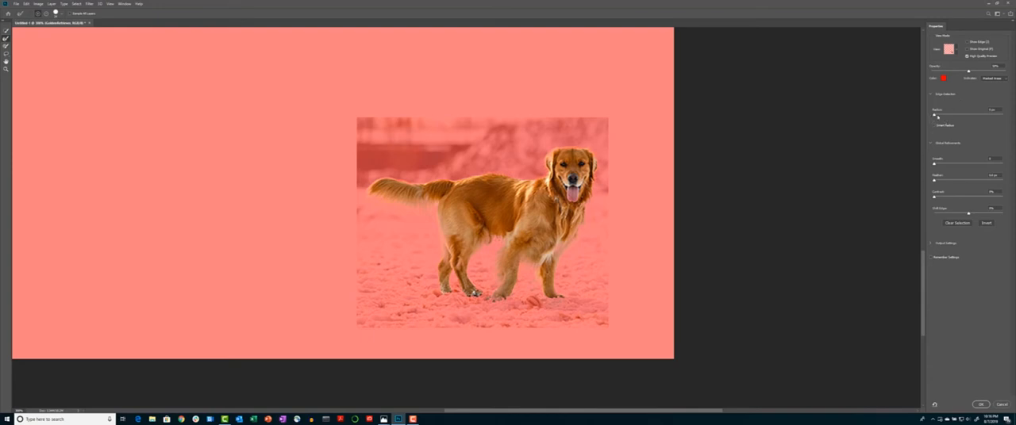
drag(935, 116, 947, 117)
click(983, 405)
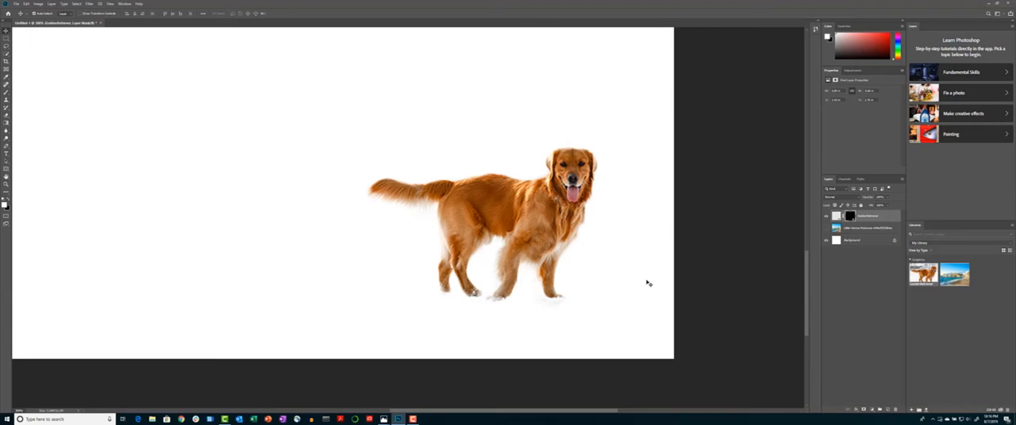
Show the Little Venice Mykonos background layer beneath the masked dog
key(ctrl+minus)
key(ctrl+minus)
key(ctrl+minus)
key(ctrl+minus)
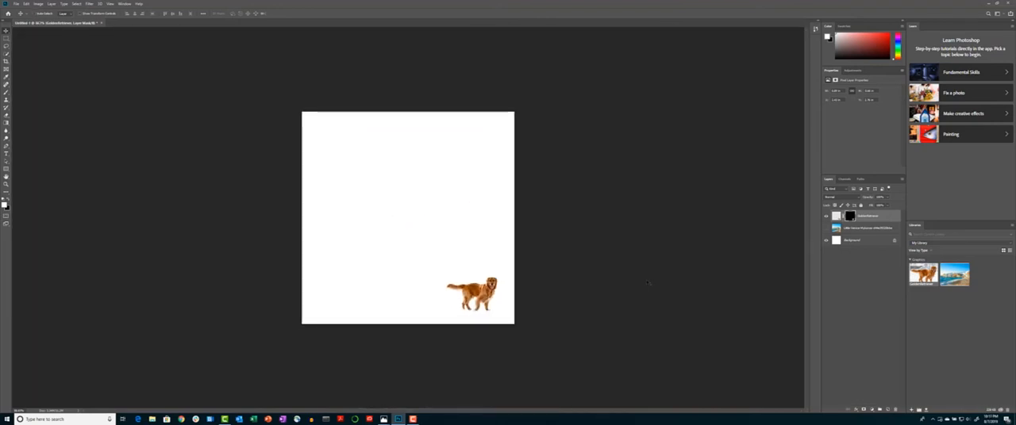
key(ctrl+plus)
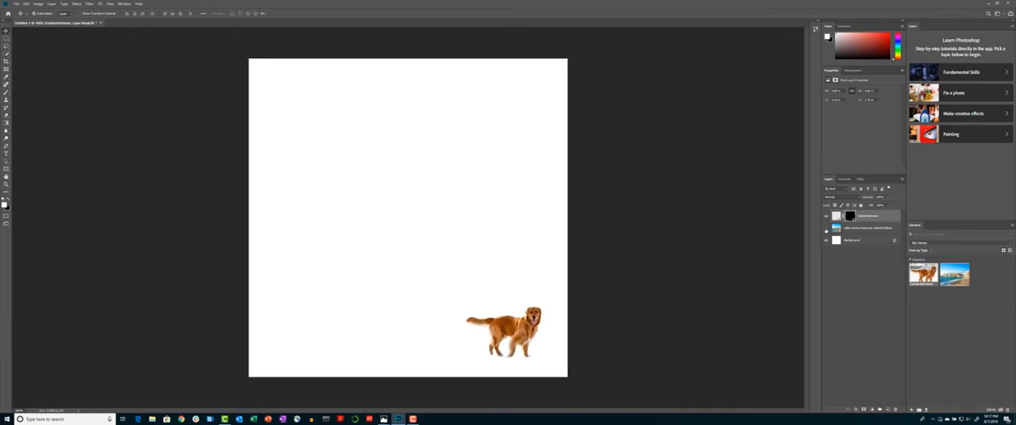
click(825, 228)
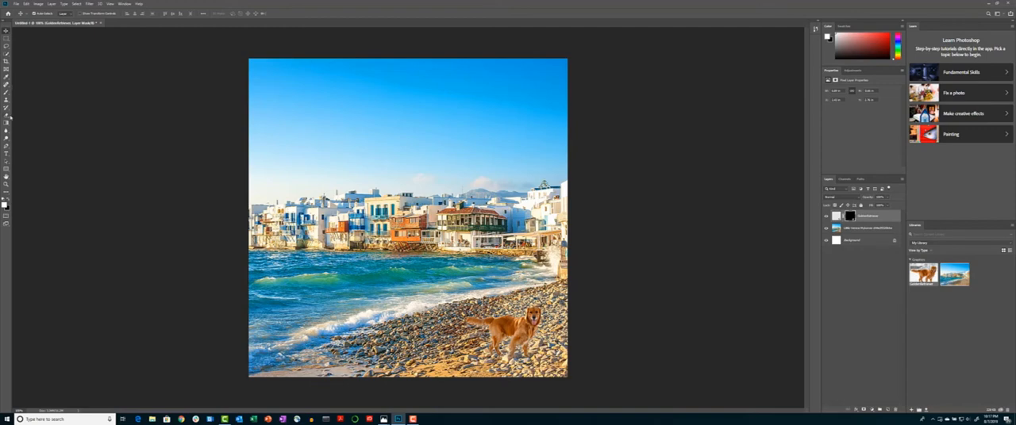
Draw a text box near the canvas's upper-left corner with the Type tool and clear its first placeholder lines
click(8, 153)
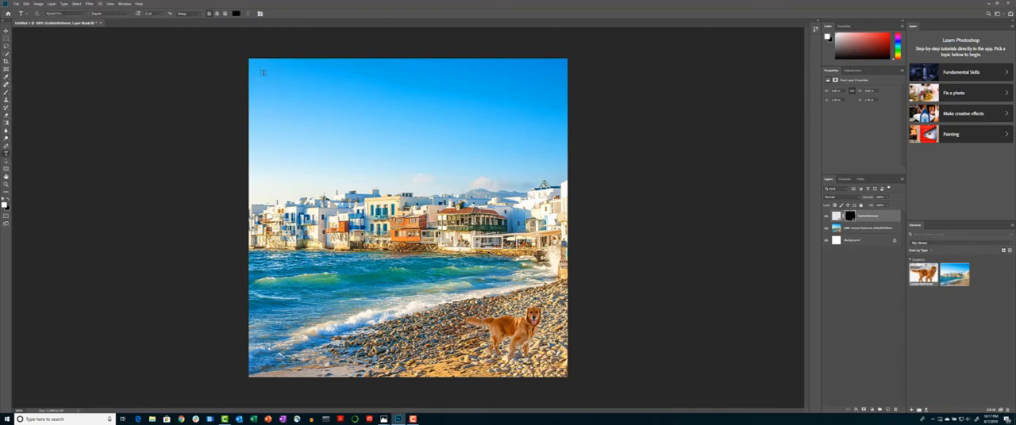
drag(265, 72, 427, 101)
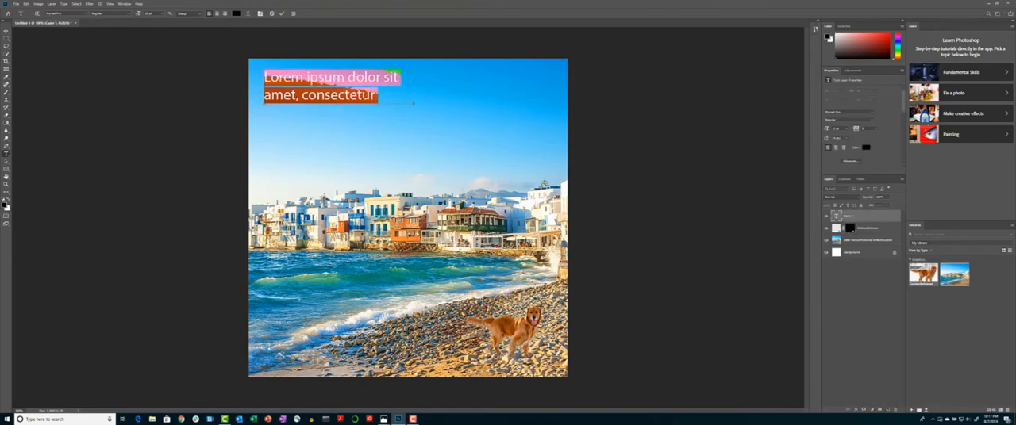
drag(264, 77, 379, 95)
text(My)
key(BackSpace)
key(BackSpace)
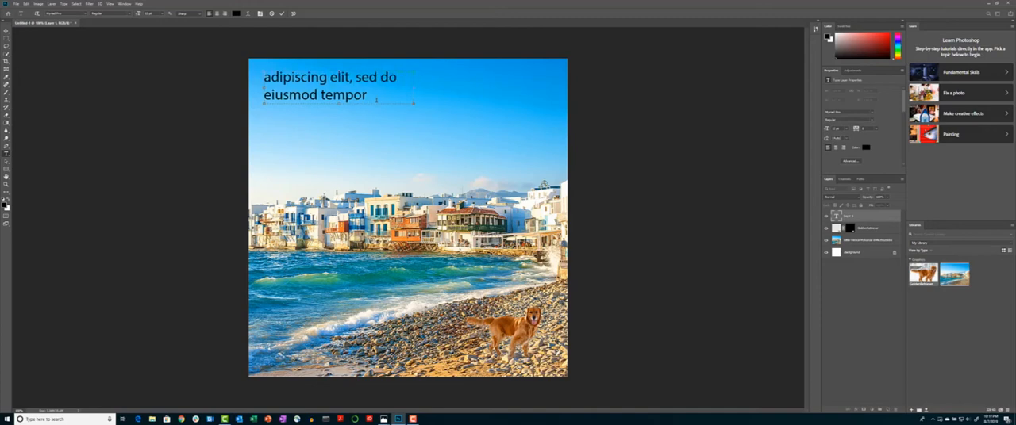
Type the headline 'Vacationing in Mykonese' at the start of the text box
text(Come do)
key(BackSpace)
key(BackSpace)
key(BackSpace)
key(BackSpace)
key(BackSpace)
key(BackSpace)
key(BackSpace)
text(Vacationing)
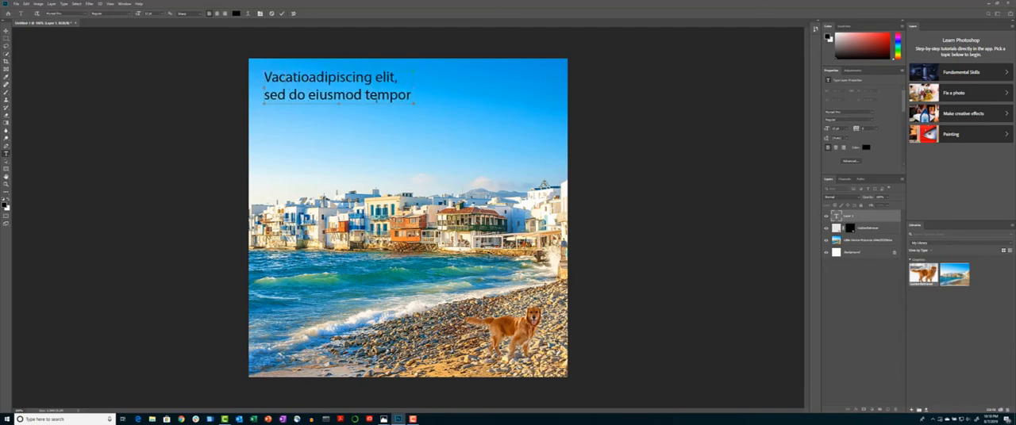
text( in )
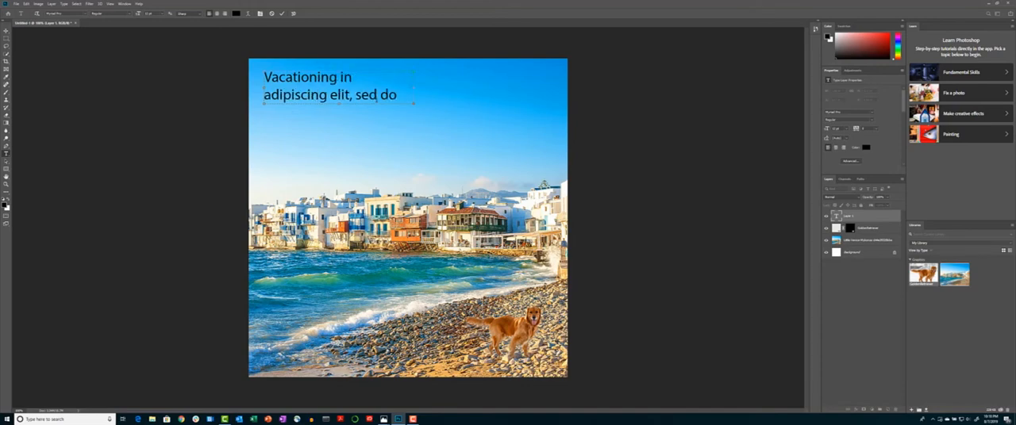
text(Myoa)
key(BackSpace)
text(yo)
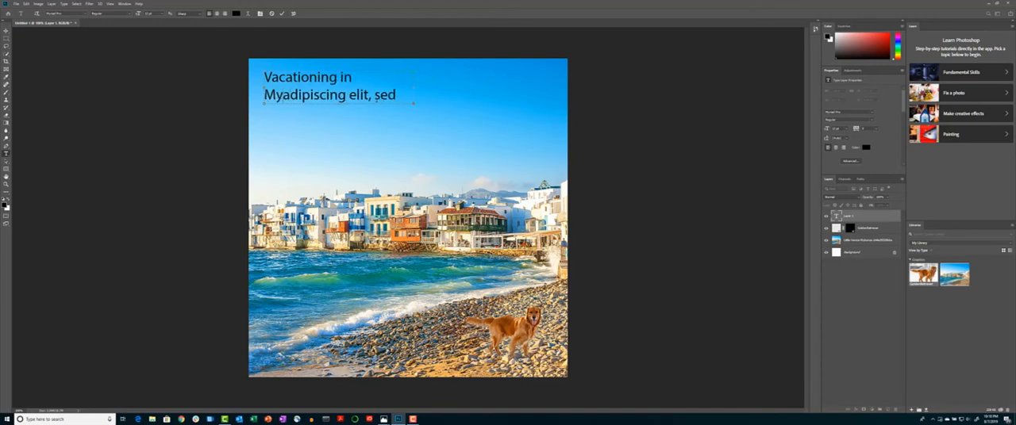
key(BackSpace)
text(ko)
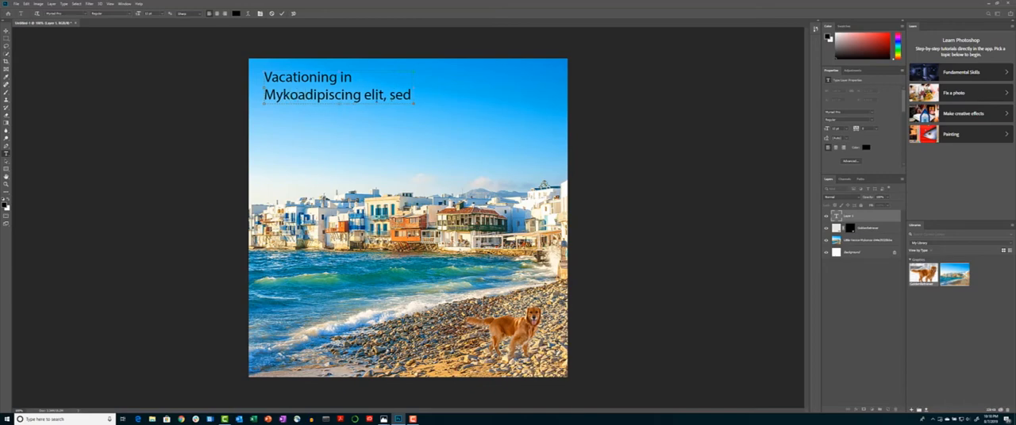
text(nese)
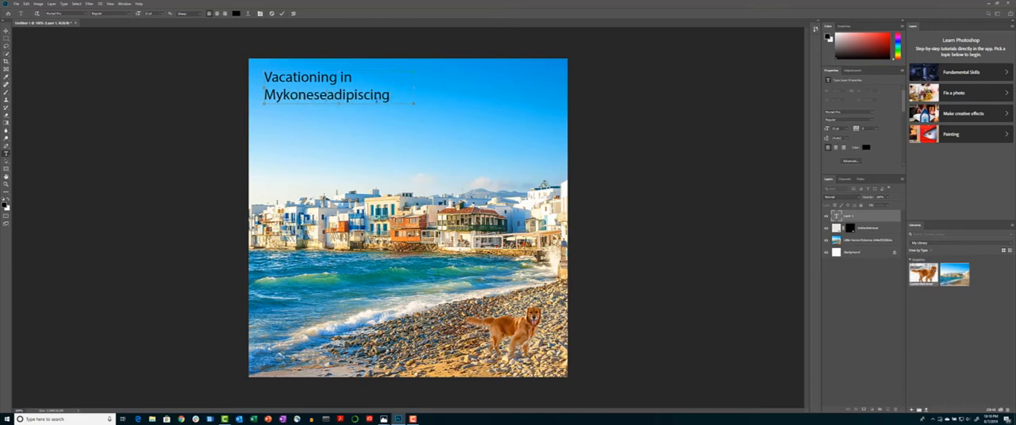
Delete the placeholder words following 'Mykonese' in the text box
key(BackSpace)
key(BackSpace)
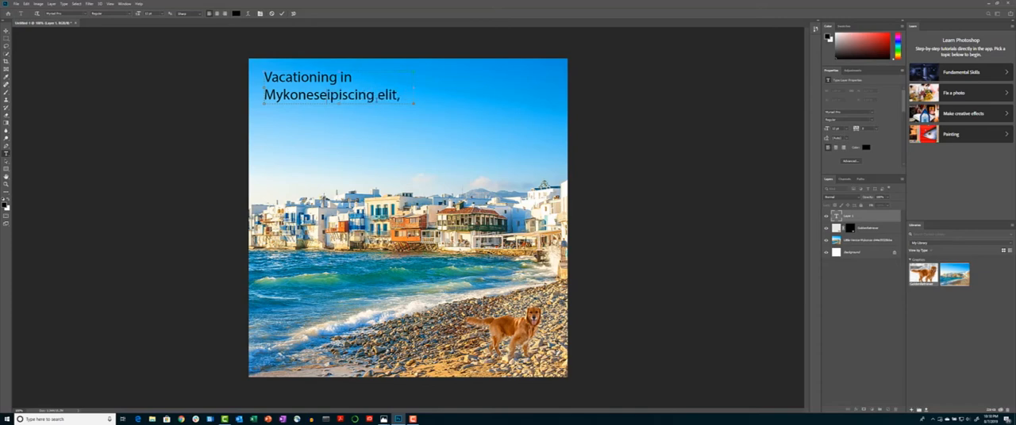
key(Delete)
key(Delete)
key(Delete)
key(Delete)
key(Delete)
key(Delete)
key(Delete)
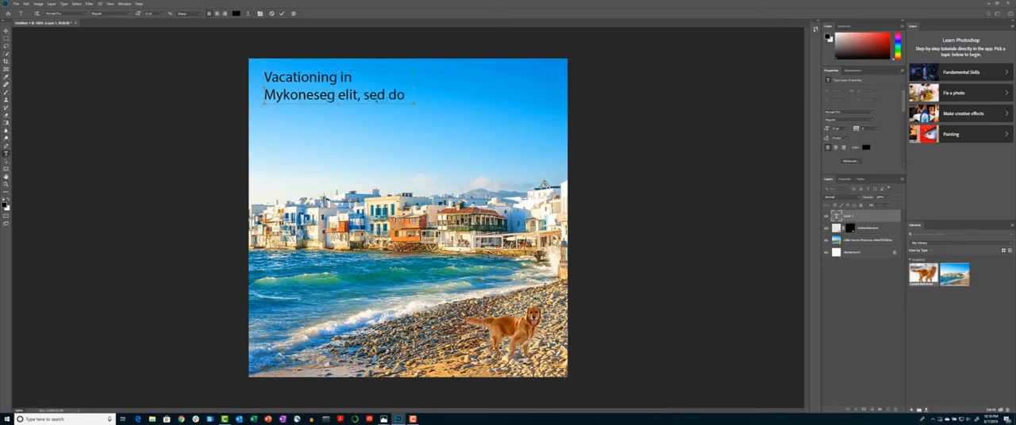
key(Delete)
key(Delete)
key(Delete)
key(Delete)
key(Delete)
key(Delete)
key(Delete)
key(Delete)
key(Delete)
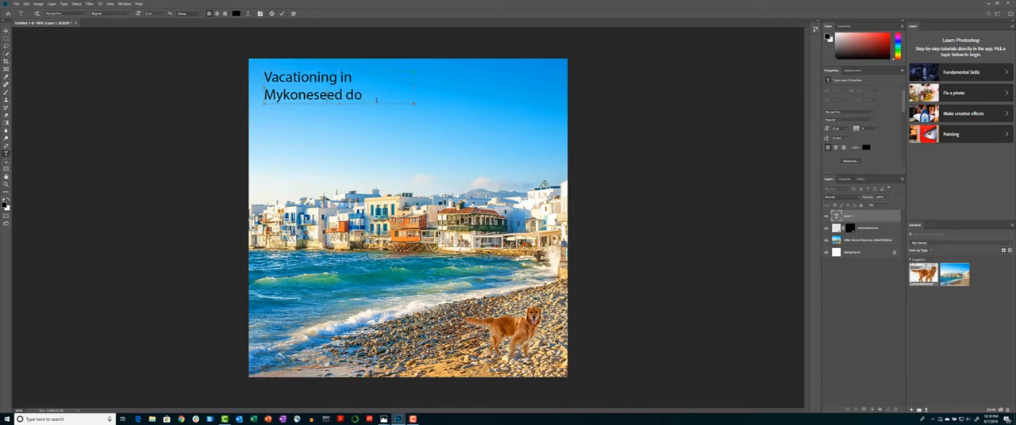
key(Delete)
key(Delete)
key(Delete)
key(Delete)
key(Delete)
key(Delete)
key(Delete)
key(Delete)
key(Delete)
key(Delete)
key(Delete)
key(Delete)
key(Delete)
key(Delete)
key(Delete)
key(Delete)
key(Delete)
key(Delete)
key(Delete)
key(Delete)
key(Delete)
key(Delete)
key(Delete)
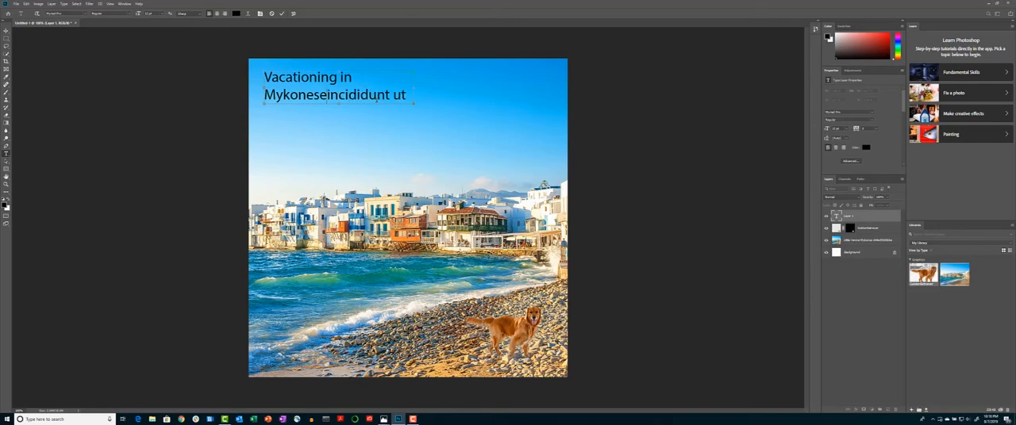
key(Delete)
key(Delete)
key(Delete)
key(Delete)
key(Delete)
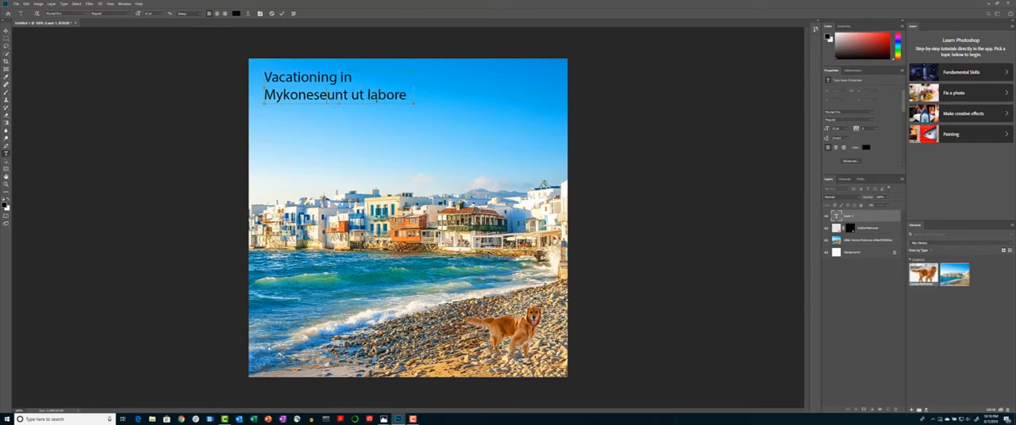
key(Delete)
key(Delete)
key(Delete)
key(Delete)
key(Delete)
key(Delete)
key(Delete)
key(Delete)
key(Delete)
key(Delete)
key(Delete)
key(Delete)
key(Delete)
key(Delete)
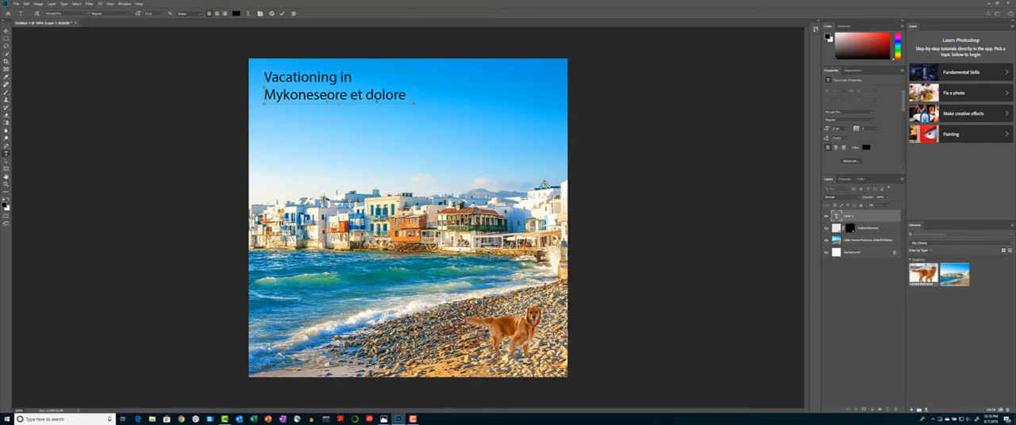
key(Delete)
key(Delete)
key(Delete)
key(Delete)
key(Delete)
key(Delete)
key(Delete)
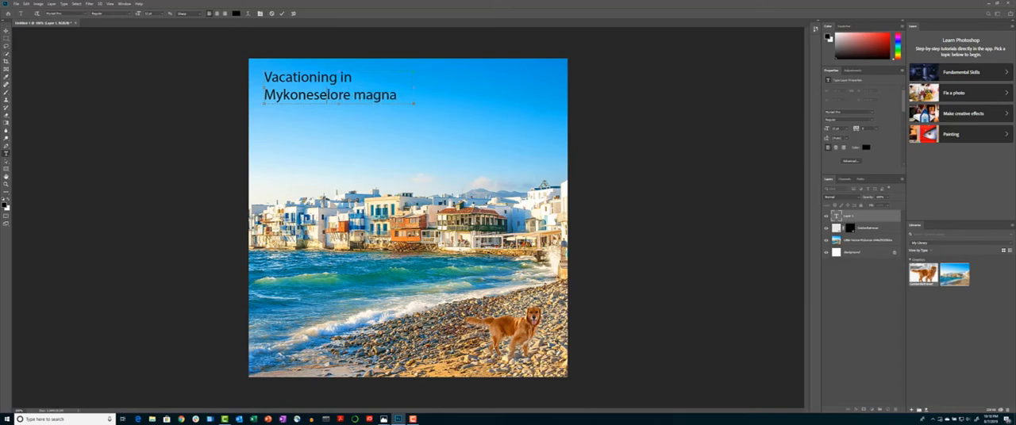
Select and remove further runs of leftover placeholder text after 'Mykonese'
key(shift+Right)
key(shift+Right)
key(shift+Right)
key(shift+Right)
key(shift+Right)
key(shift+Right)
key(shift+Right)
key(shift+Right)
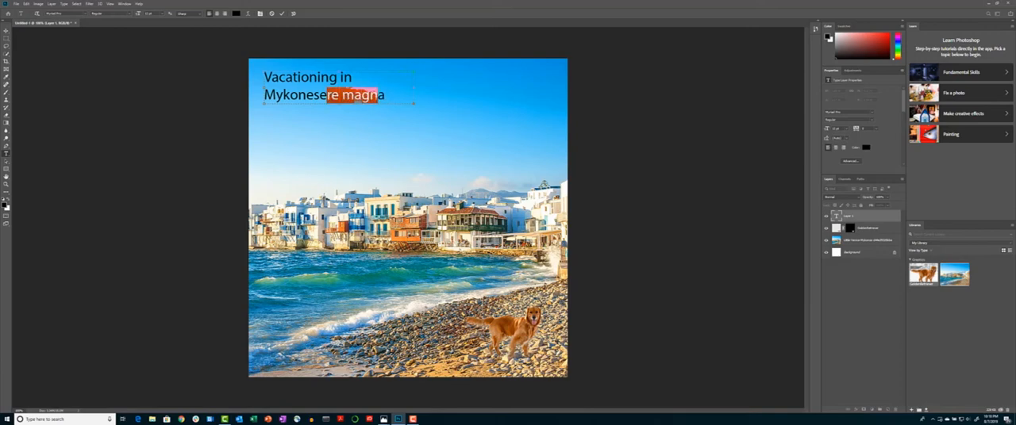
key(Delete)
key(Delete)
key(Delete)
key(Delete)
key(Delete)
key(Delete)
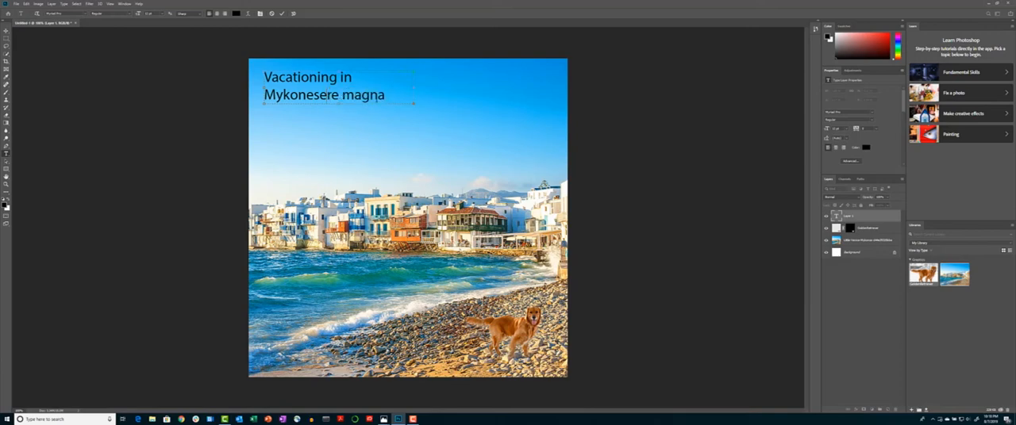
key(shift+Right)
key(shift+Right)
key(shift+Right)
key(shift+Right)
key(shift+Right)
key(shift+Right)
key(shift+Right)
key(shift+Right)
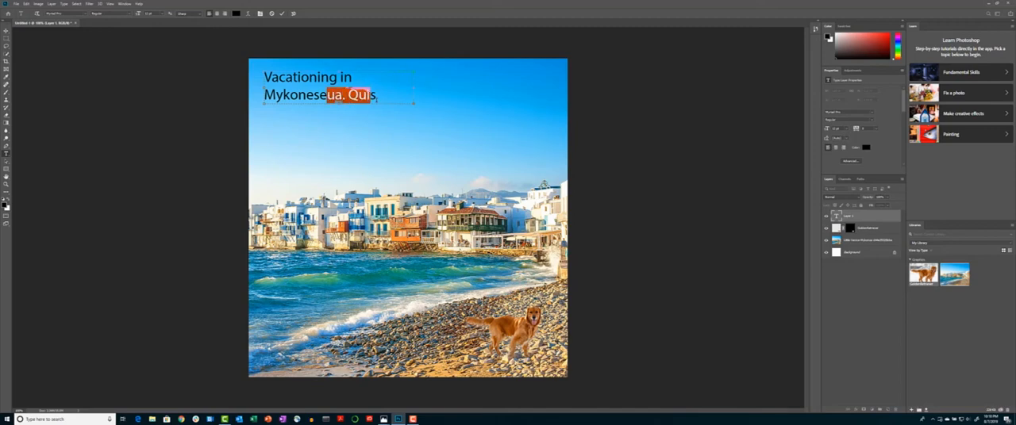
key(Delete)
key(shift+Right)
key(shift+Right)
key(shift+Right)
key(shift+Right)
key(shift+Right)
key(shift+Right)
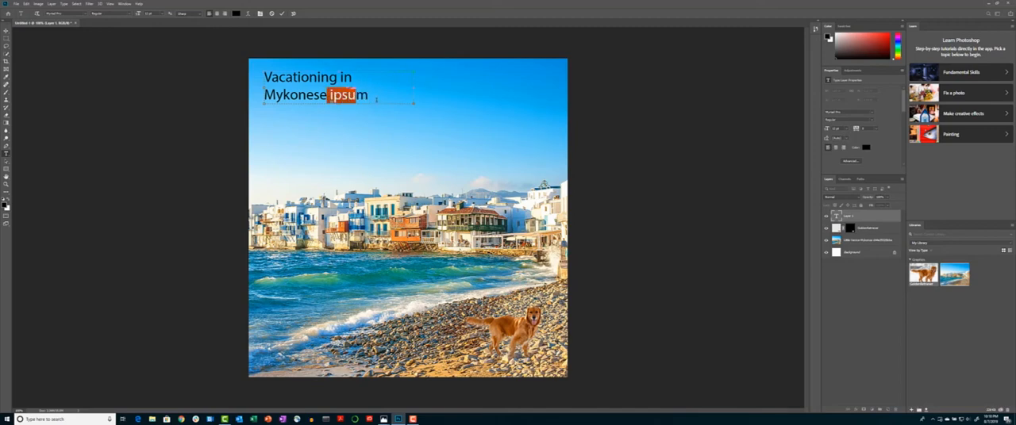
key(Delete)
key(shift+Right)
key(shift+Right)
key(shift+Right)
key(shift+Right)
key(shift+Right)
key(shift+Right)
key(shift+Right)
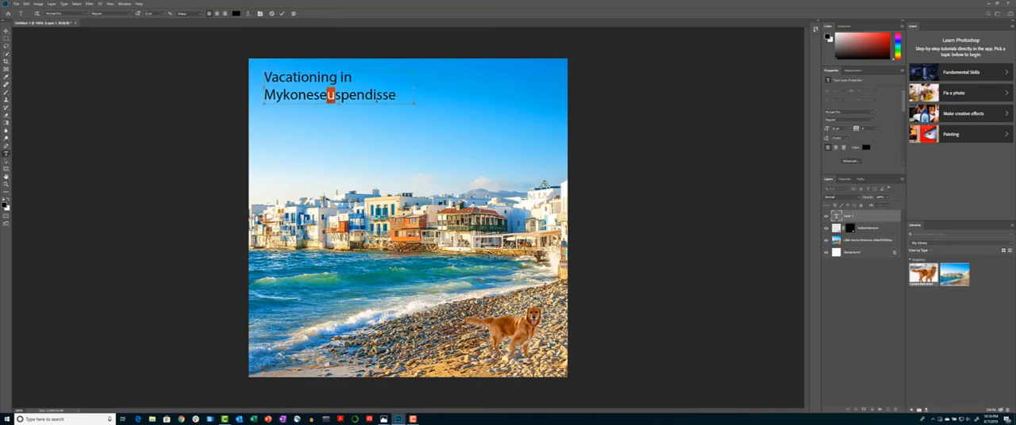
key(shift+Right)
key(shift+Right)
key(shift+Right)
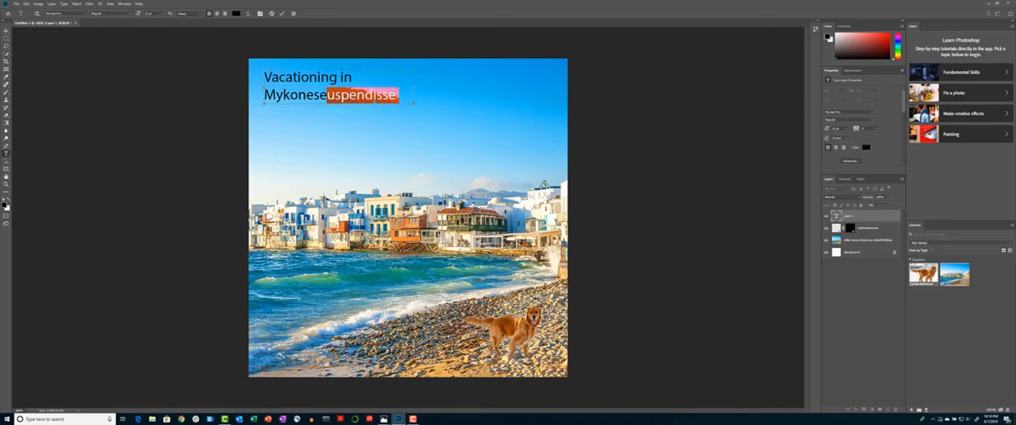
key(Delete)
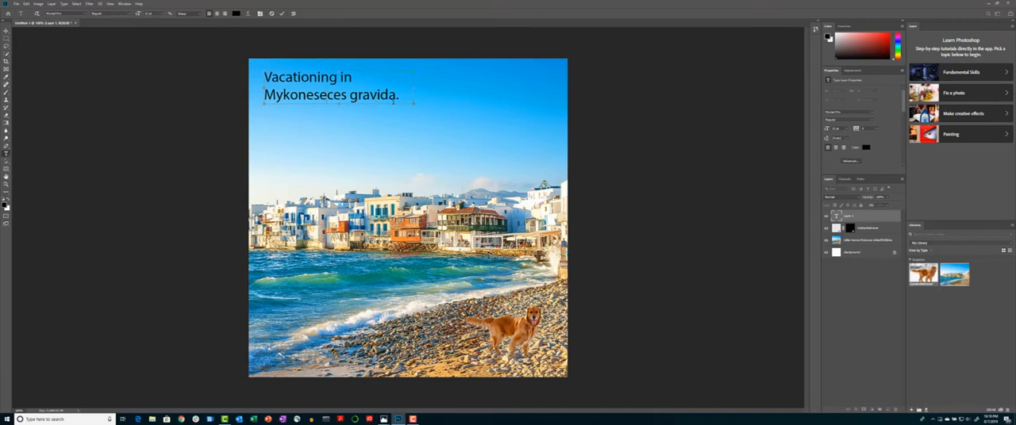
Delete the overflow sentence beginning 'Risus commodo viverra' from the text box
drag(413, 104, 473, 157)
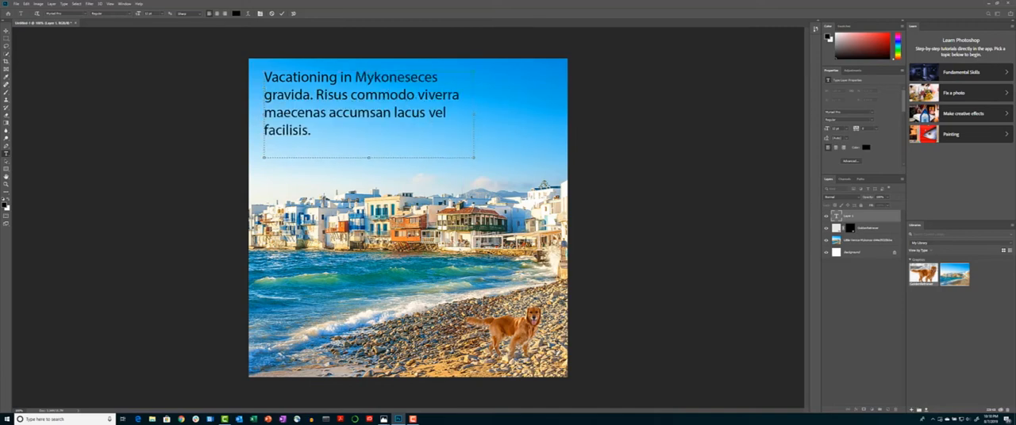
drag(316, 95, 327, 132)
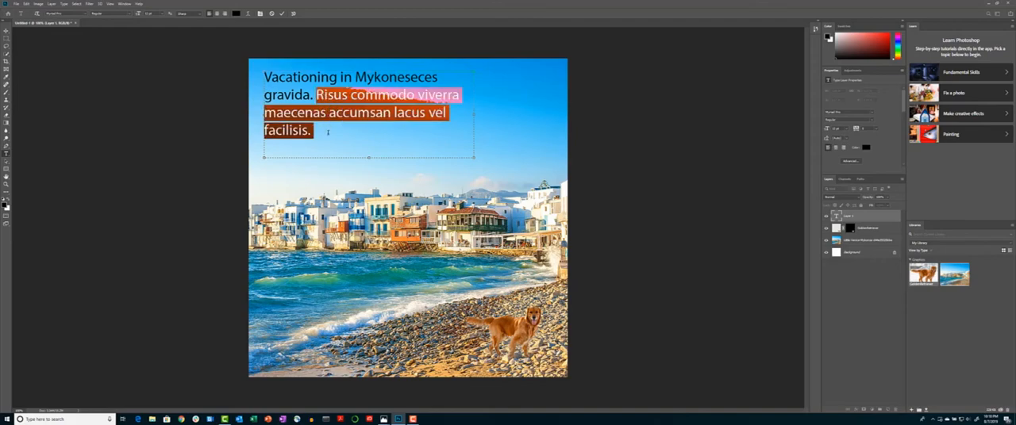
key(Delete)
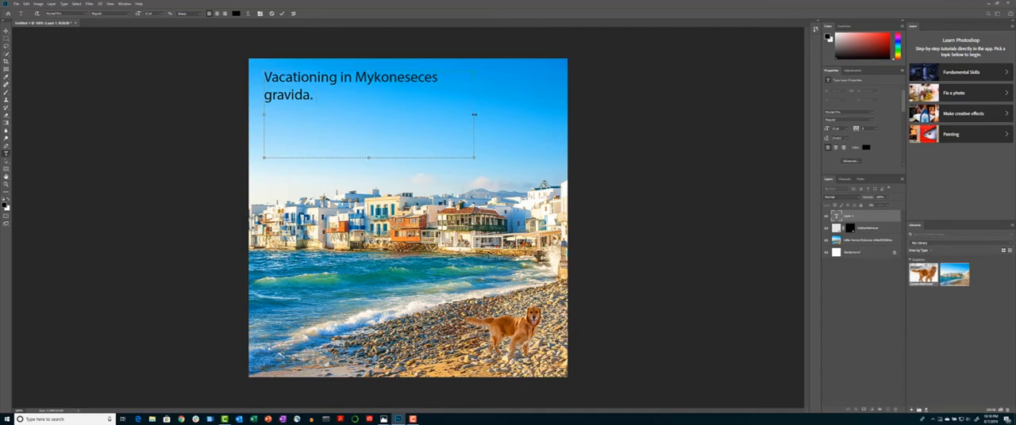
Widen the text box so the headline fits on one line and set its text colour to white
drag(474, 114, 530, 114)
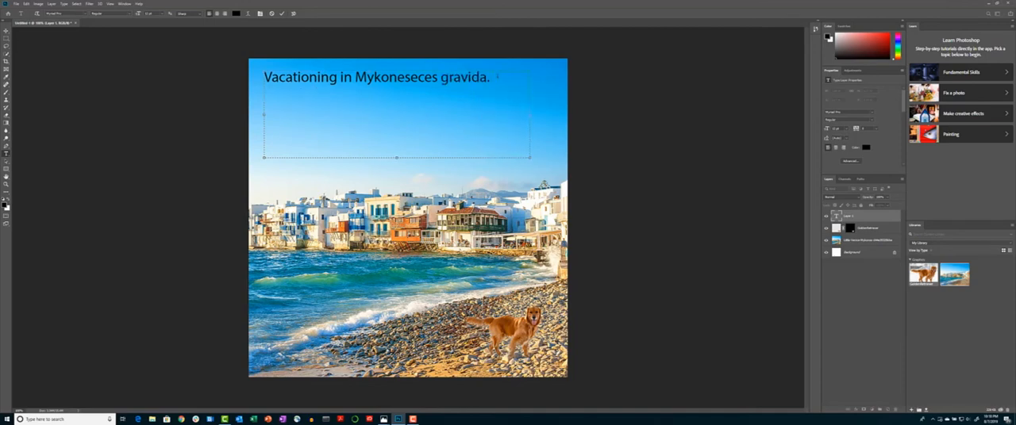
drag(492, 77, 263, 78)
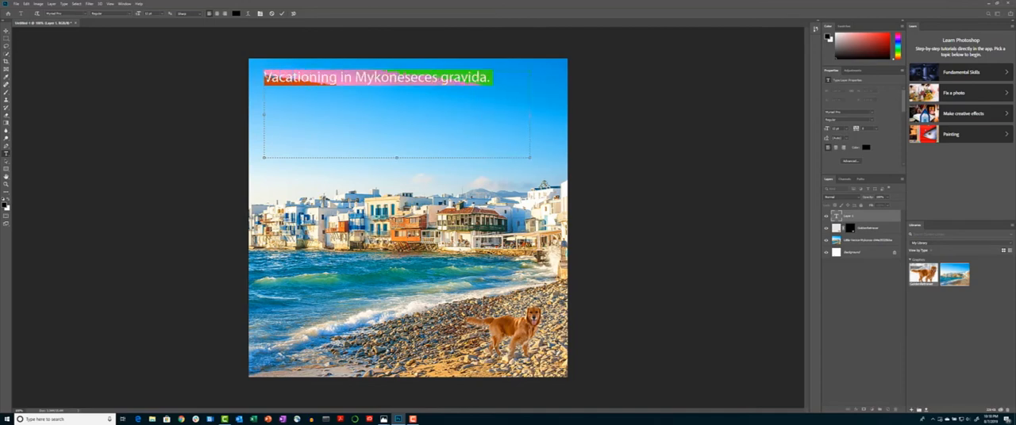
click(236, 14)
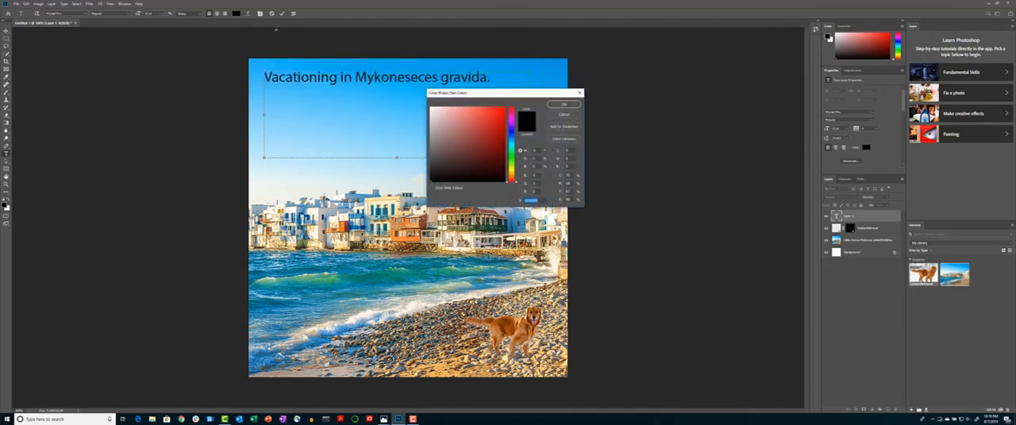
click(432, 112)
click(431, 109)
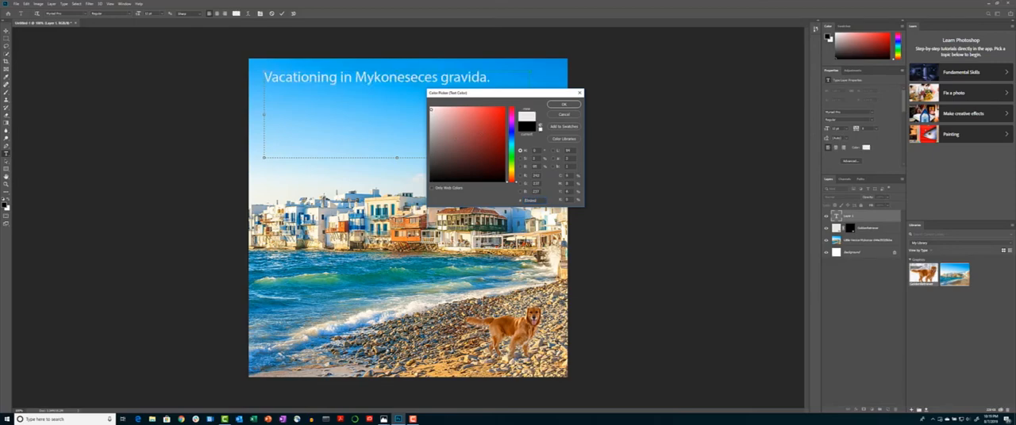
click(555, 104)
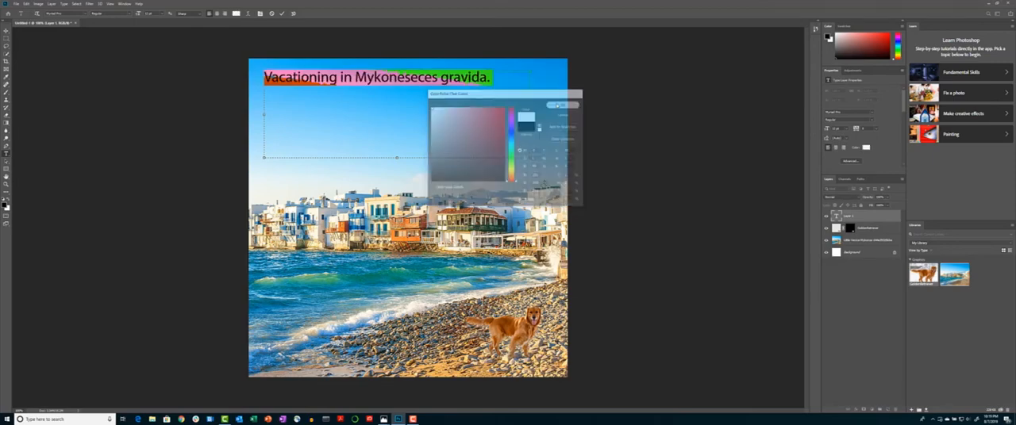
Apply the white text colour, trim the headline to 'Vacationing in Mykonese', and select all of its text
click(491, 101)
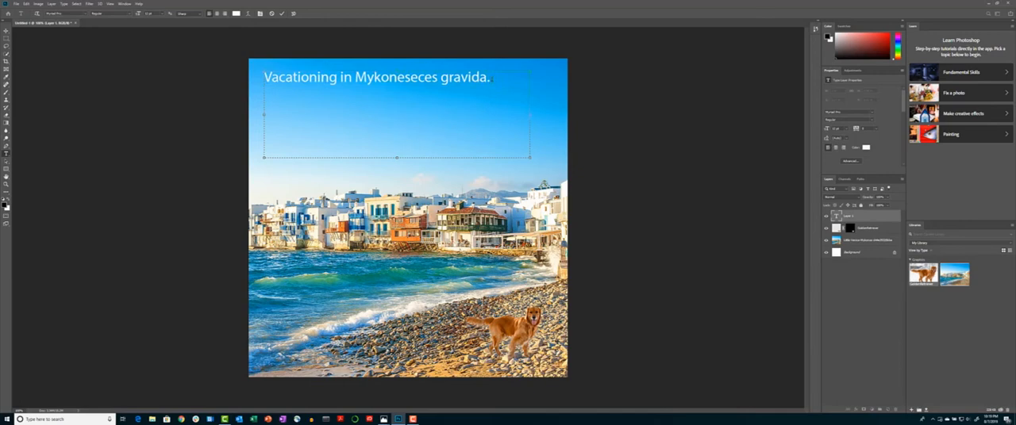
key(BackSpace)
key(BackSpace)
key(BackSpace)
key(BackSpace)
key(BackSpace)
key(BackSpace)
key(BackSpace)
key(BackSpace)
text(\\\)
key(BackSpace)
key(BackSpace)
key(BackSpace)
key(BackSpace)
key(BackSpace)
key(BackSpace)
key(BackSpace)
key(BackSpace)
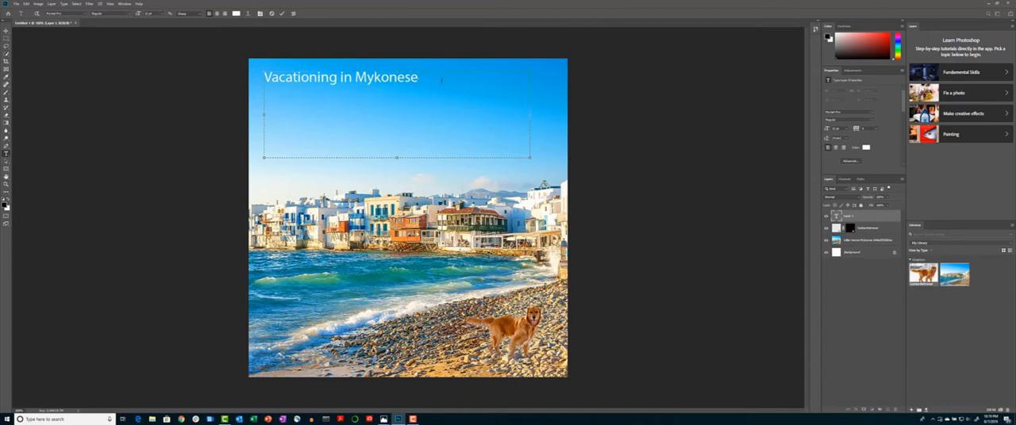
drag(418, 77, 264, 77)
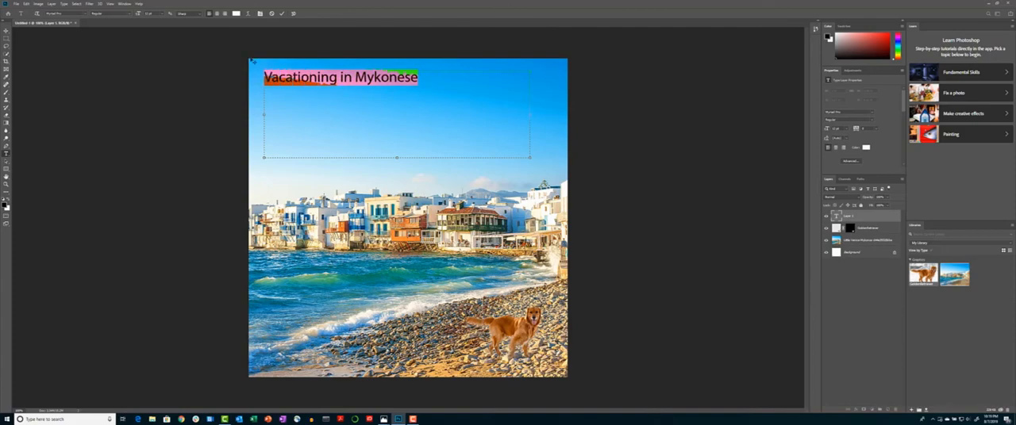
click(248, 13)
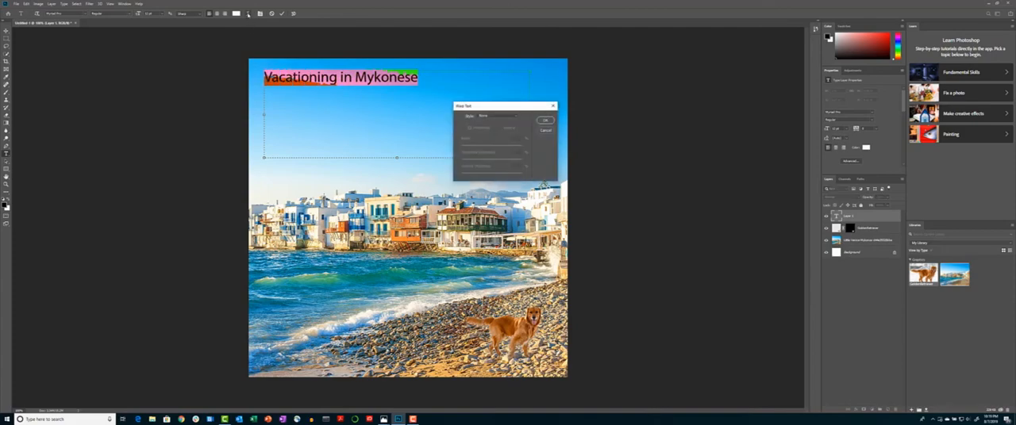
click(503, 117)
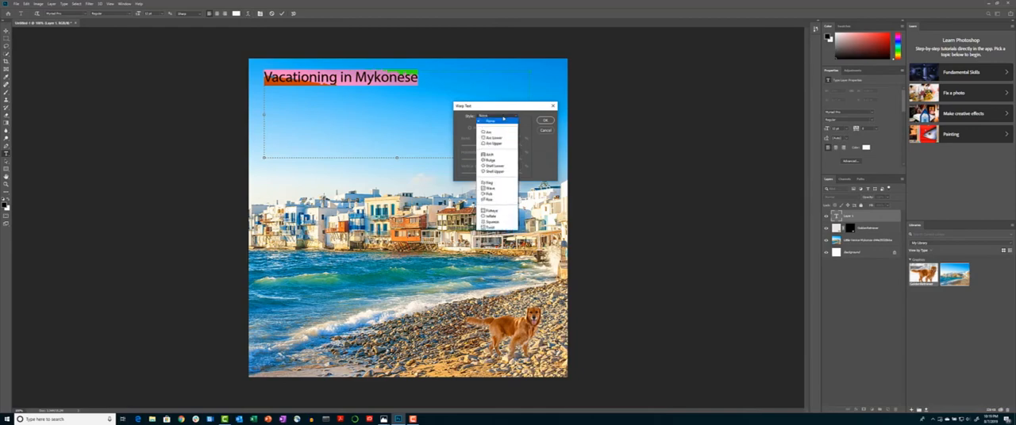
click(544, 130)
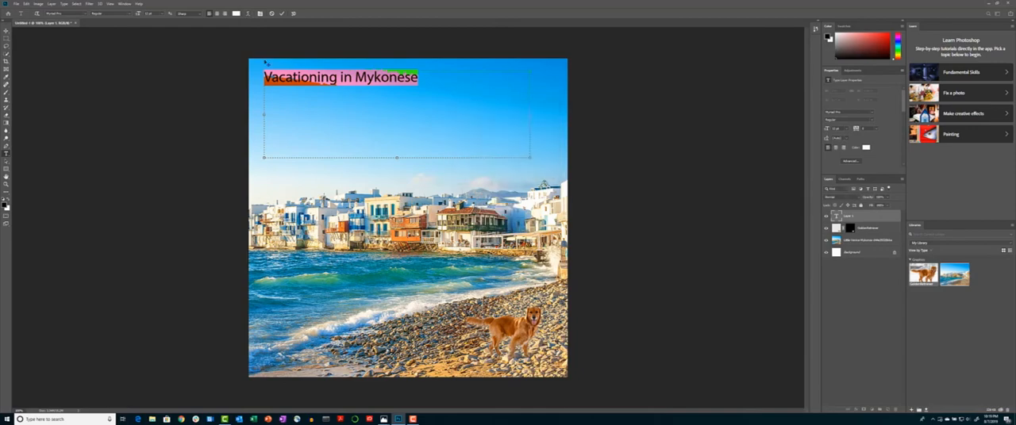
Set the selected headline's font style to Bold and pick a larger font size
click(140, 15)
click(130, 15)
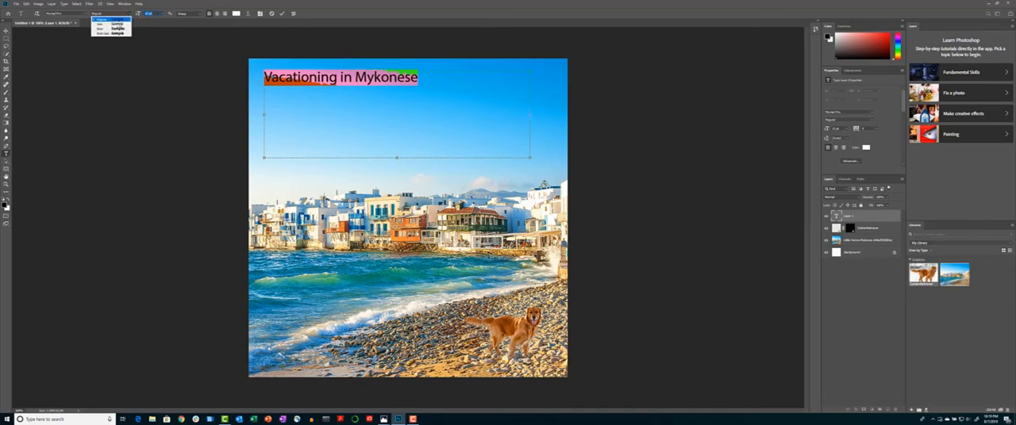
click(108, 26)
click(161, 14)
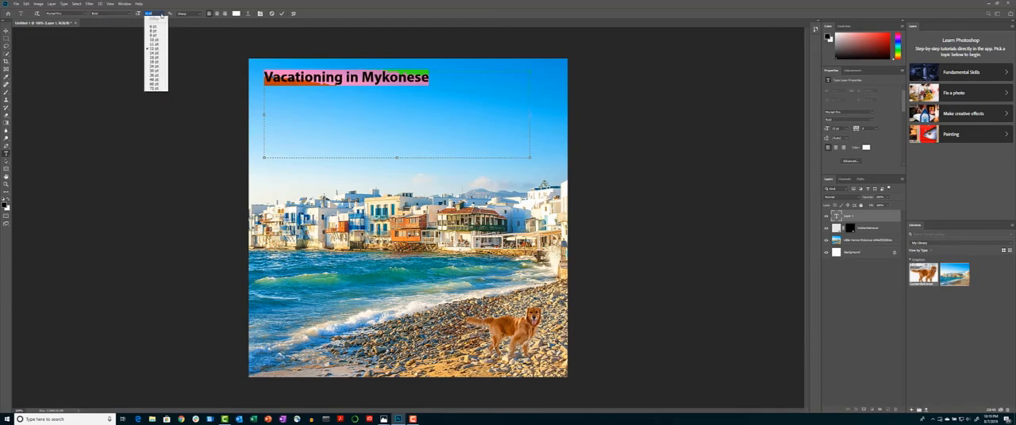
click(154, 59)
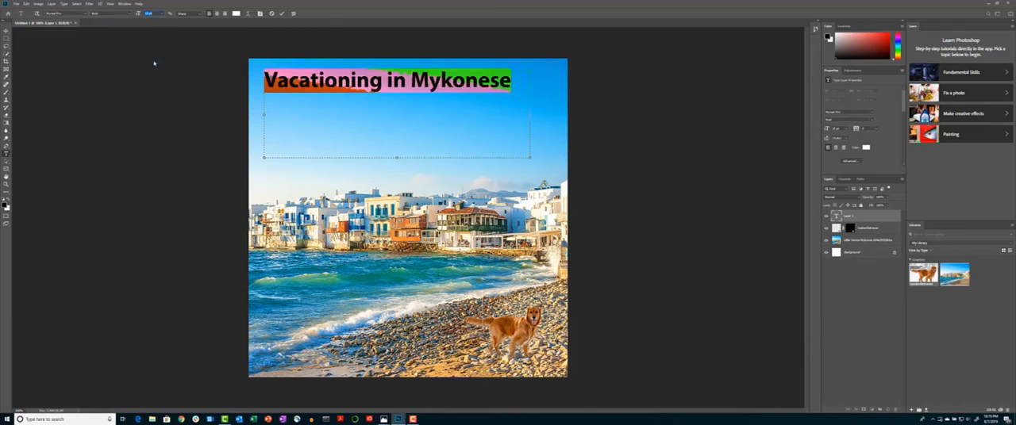
Switch the headline to a handwritten-style font and shorten its text box to fit the single line
click(87, 15)
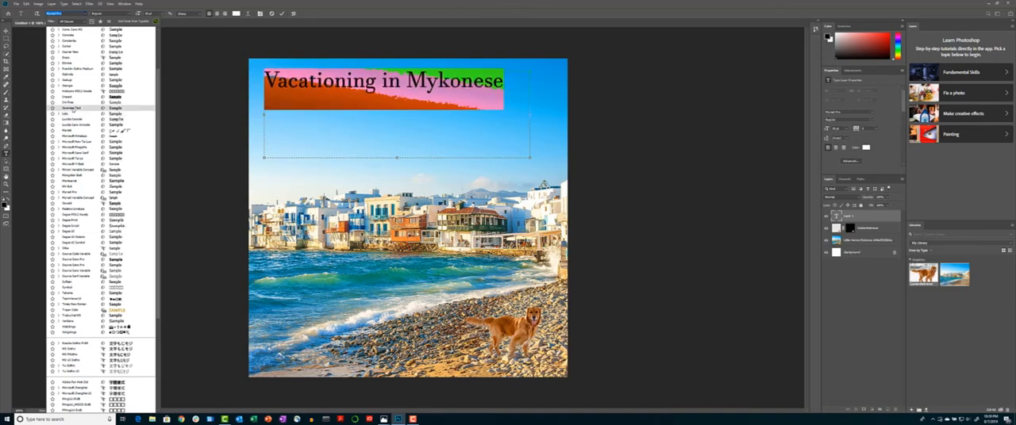
click(69, 186)
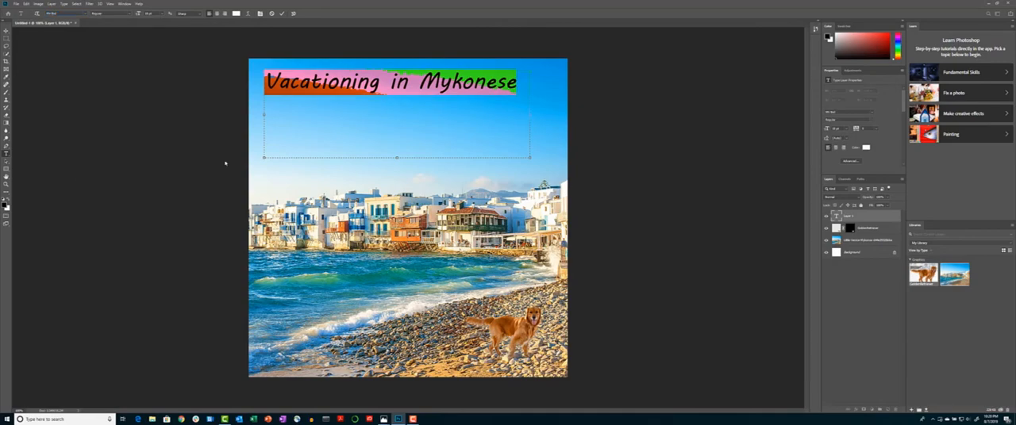
click(408, 132)
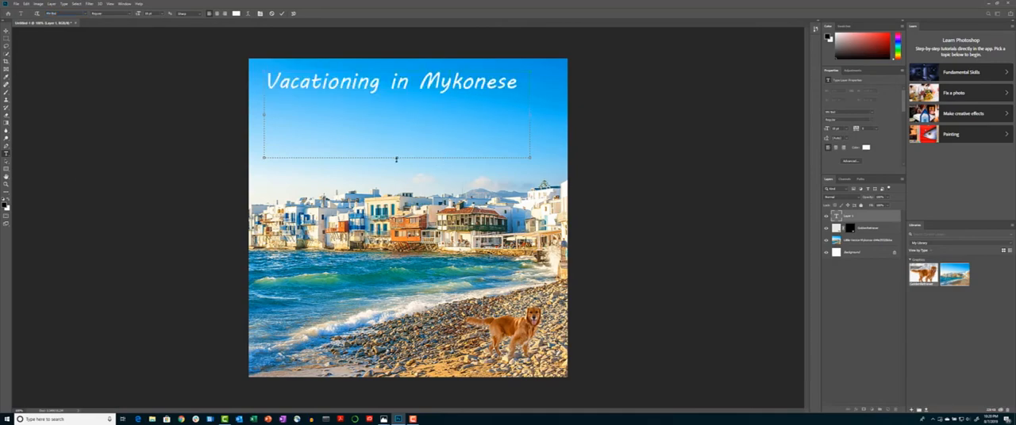
drag(397, 159, 415, 100)
click(551, 99)
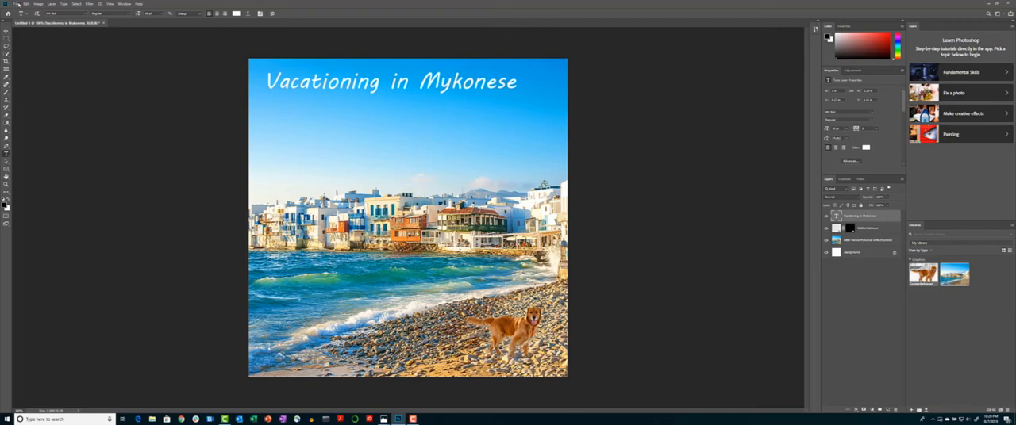
Save the document in Photoshop format as travelcard.psd, accepting the compatibility options
click(16, 4)
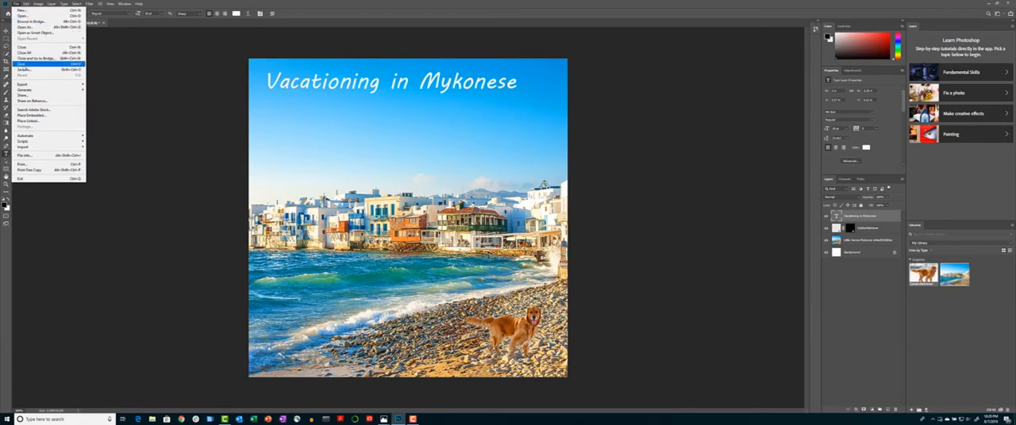
click(24, 64)
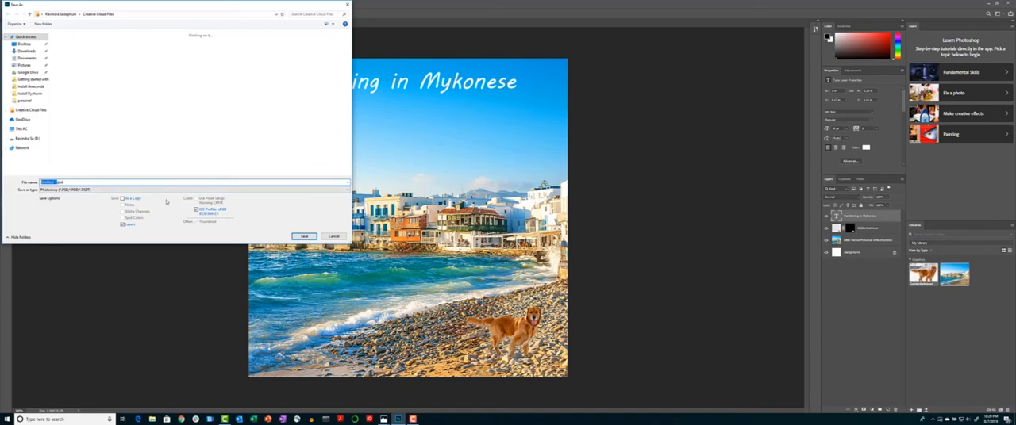
text(M)
text(car)
click(306, 238)
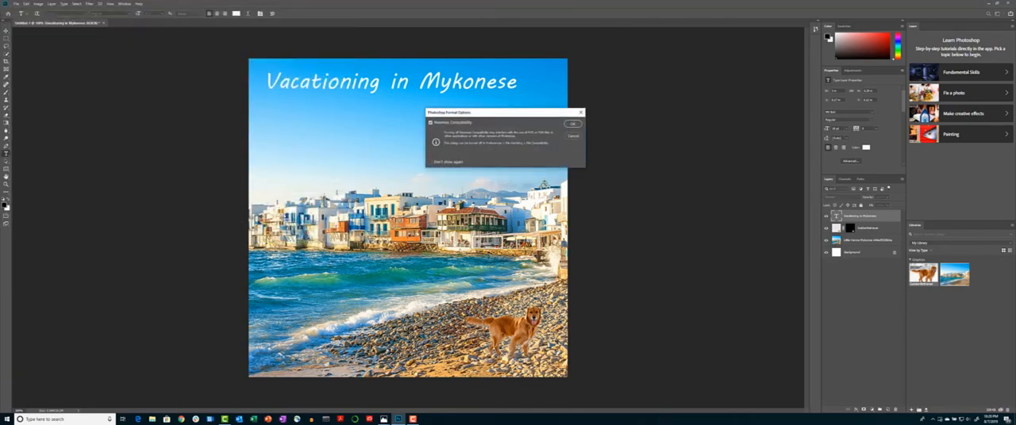
click(572, 123)
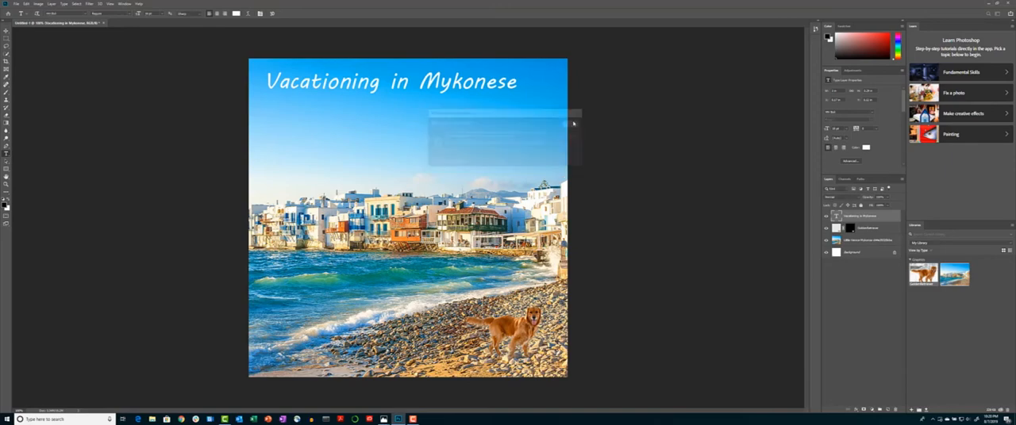
click(19, 4)
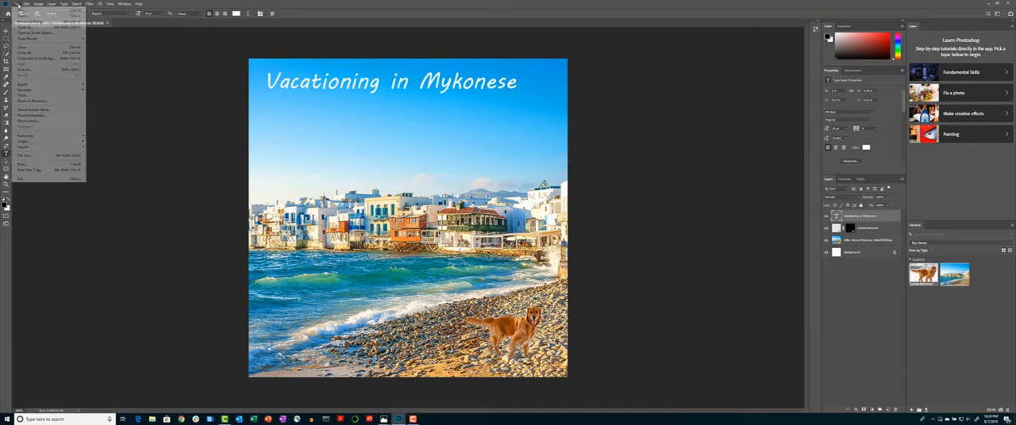
mouse_move(29, 84)
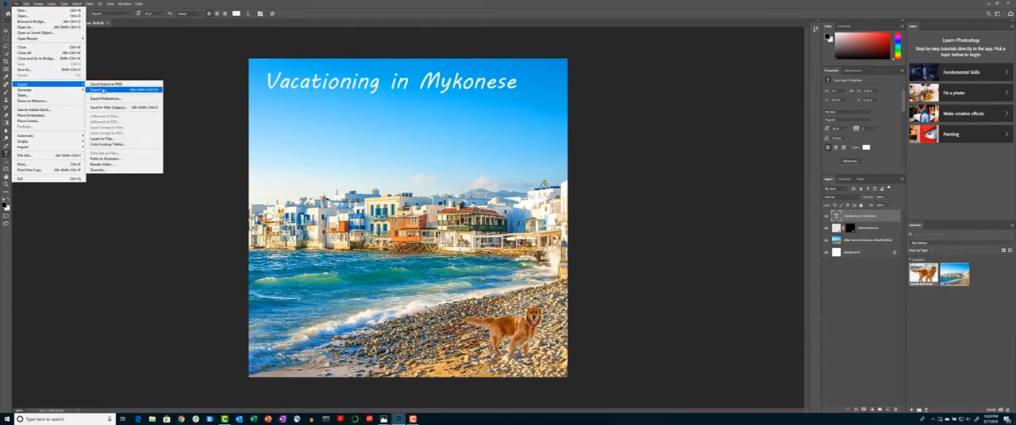
click(101, 89)
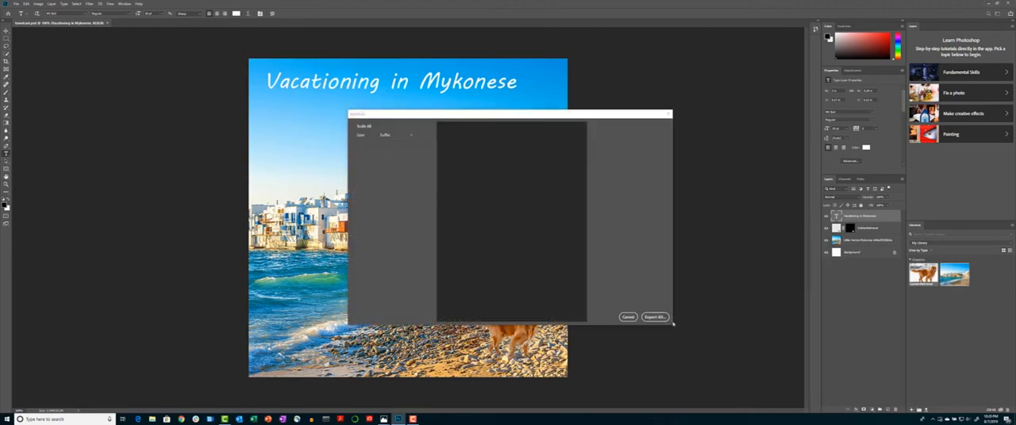
click(629, 318)
click(15, 4)
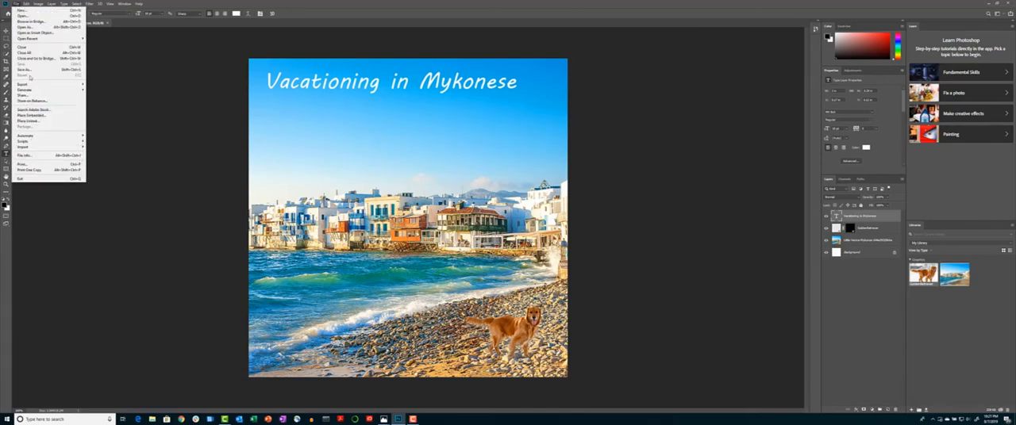
click(24, 69)
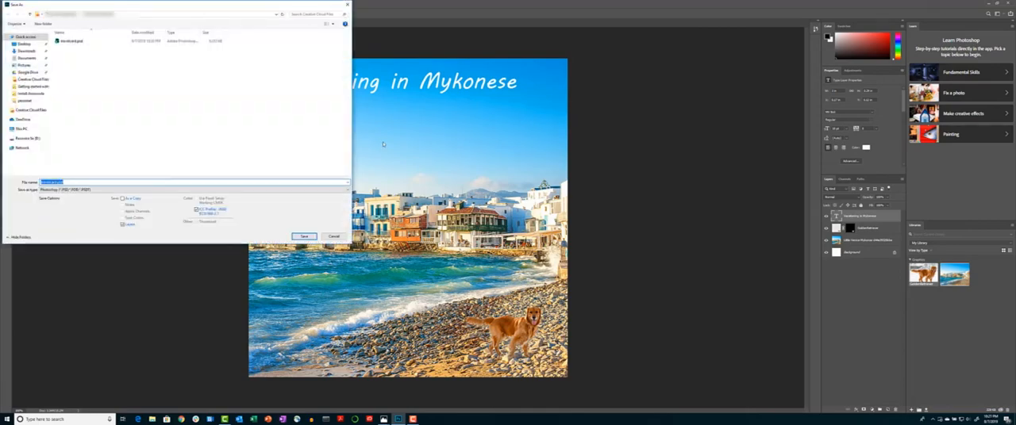
click(187, 190)
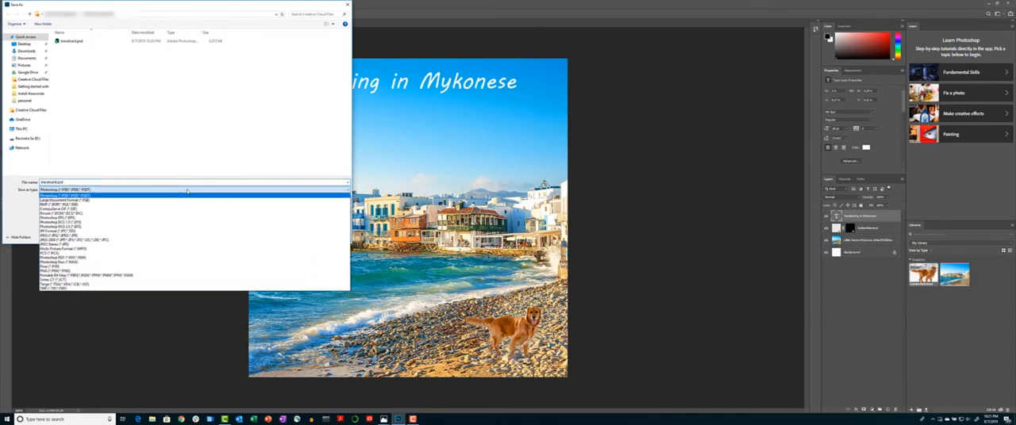
click(188, 191)
click(332, 237)
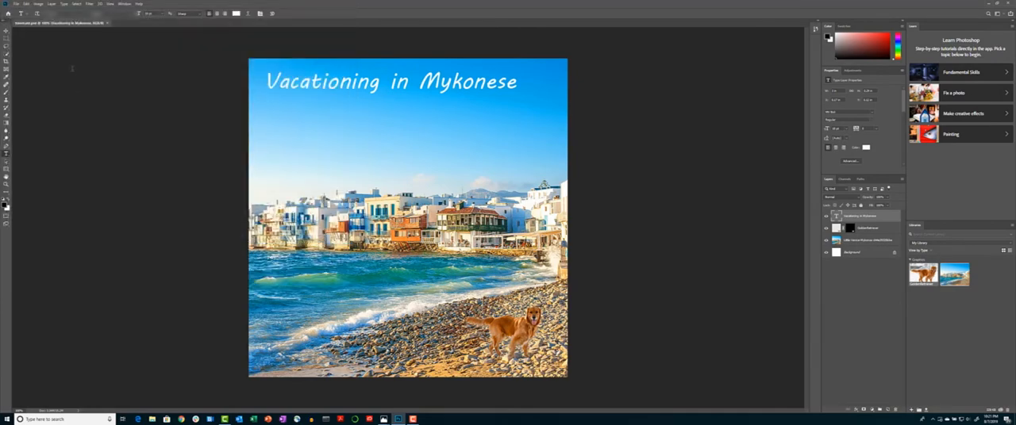
Quick-export the composition as a PNG file named travelcard
click(15, 3)
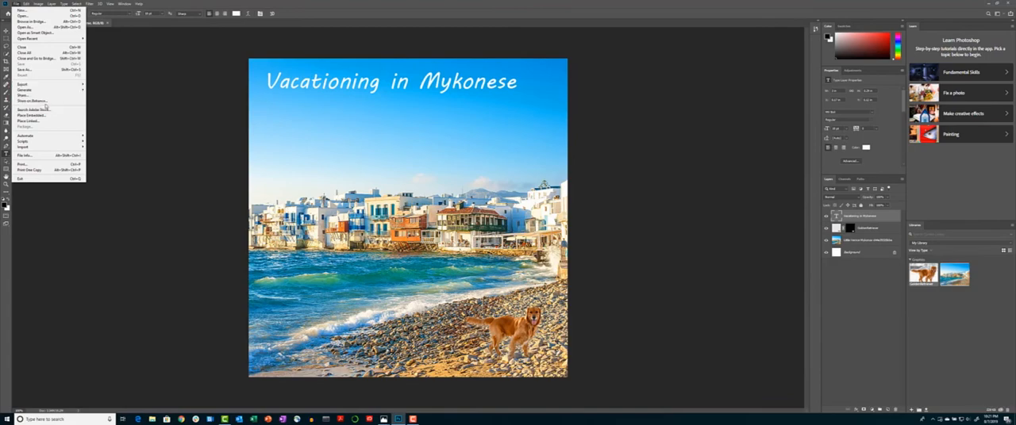
mouse_move(45, 84)
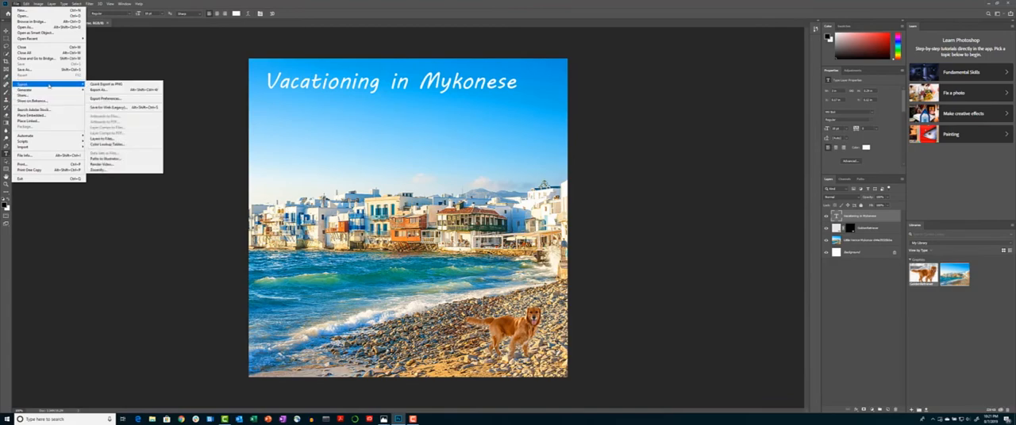
click(105, 84)
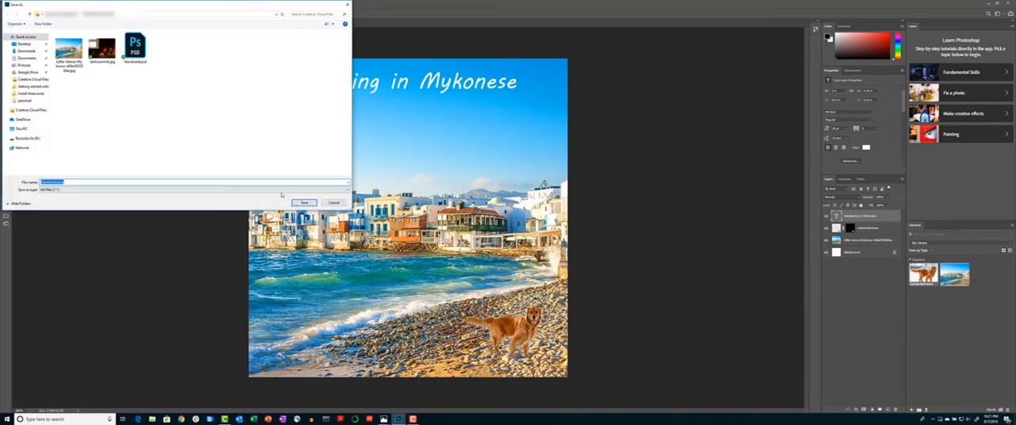
click(305, 203)
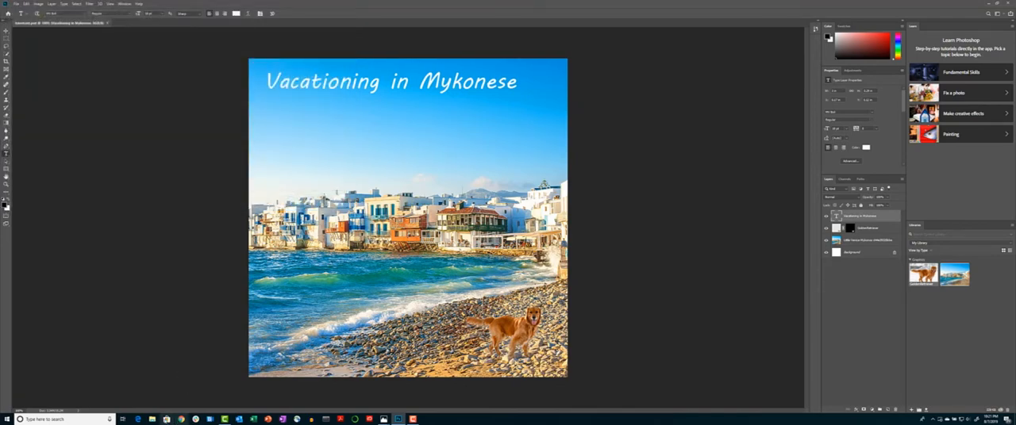
Open the exported travelcard.png from File Explorer to check it, then close the viewer and Explorer
click(151, 420)
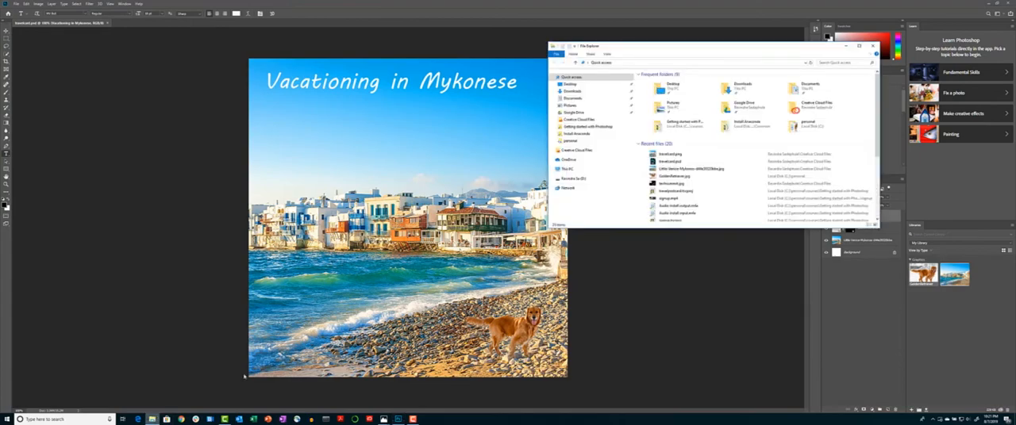
double_click(676, 154)
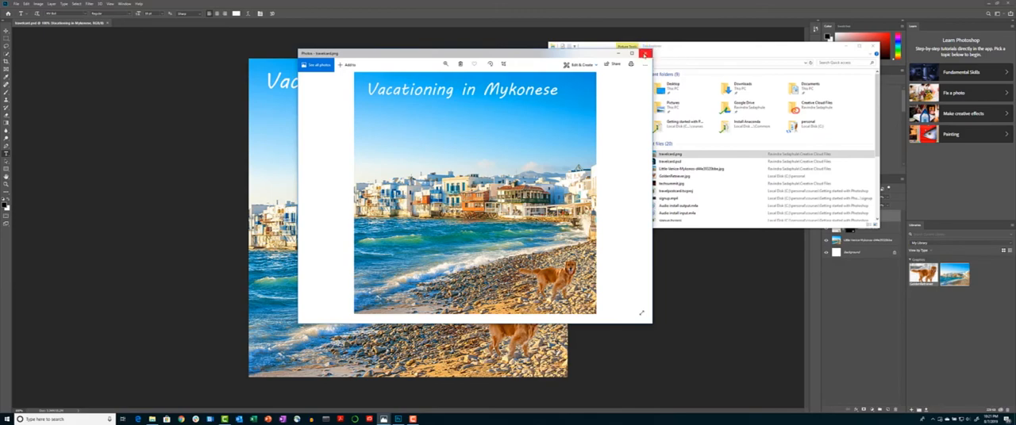
click(647, 55)
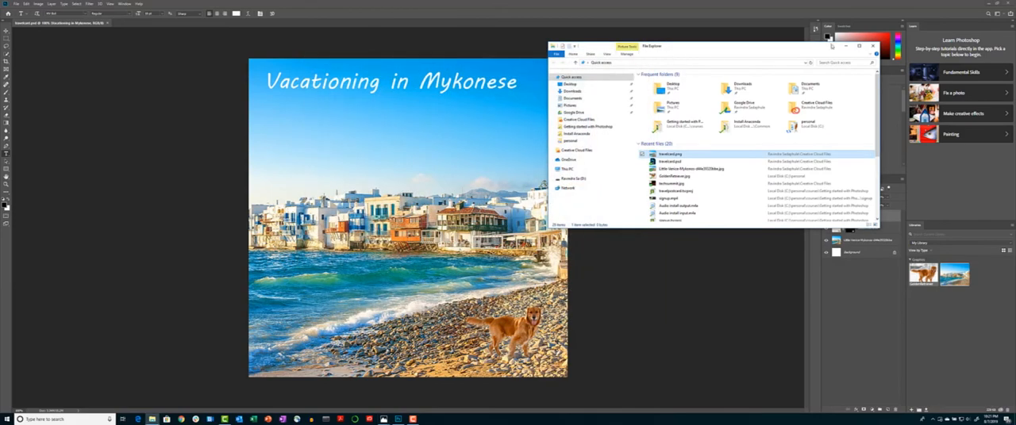
click(874, 47)
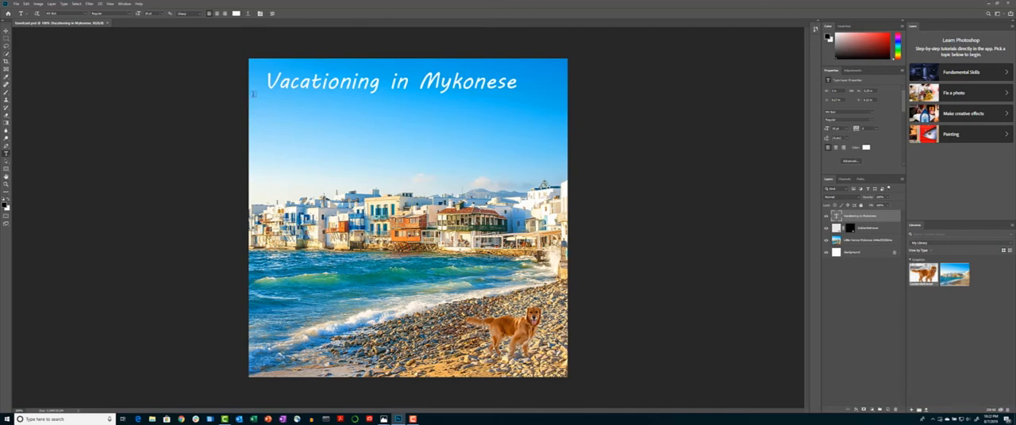
Search Adobe Stock in the library for Paris images and save the Eiffel Tower sunset preview to the library
click(956, 236)
click(1009, 236)
click(999, 242)
text(pers)
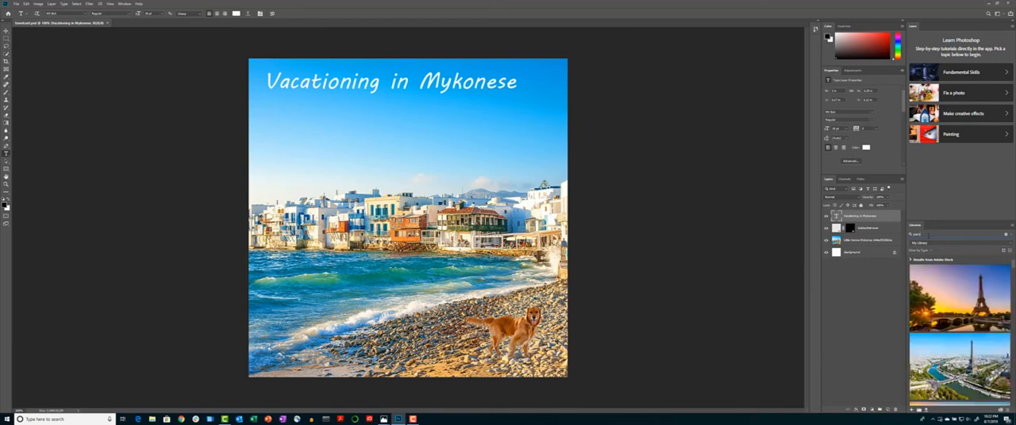
mouse_move(973, 290)
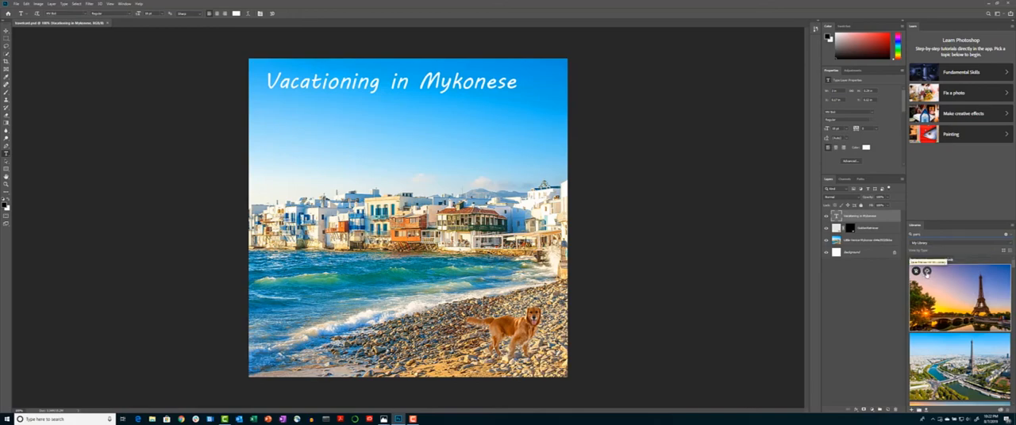
click(928, 271)
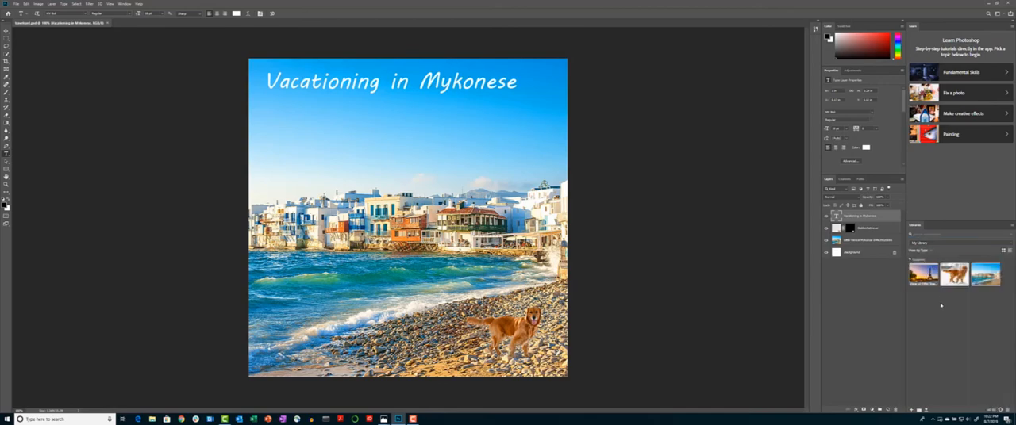
mouse_move(923, 276)
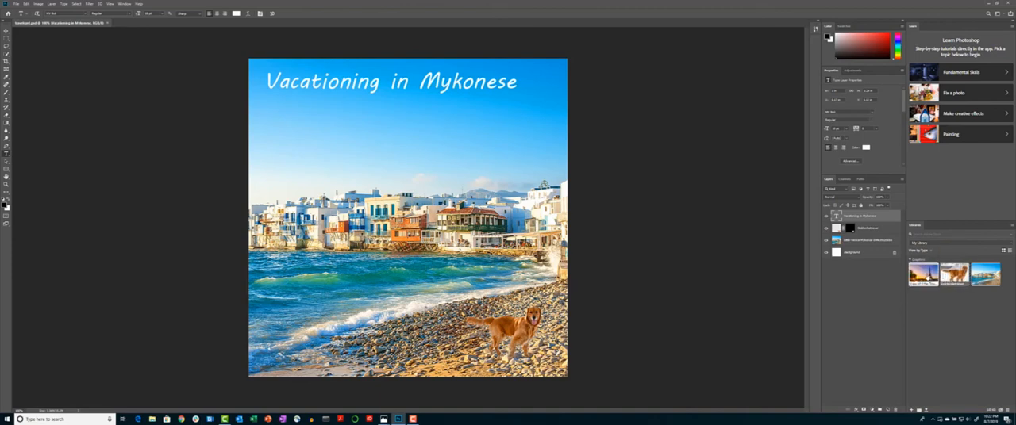
drag(923, 275, 481, 212)
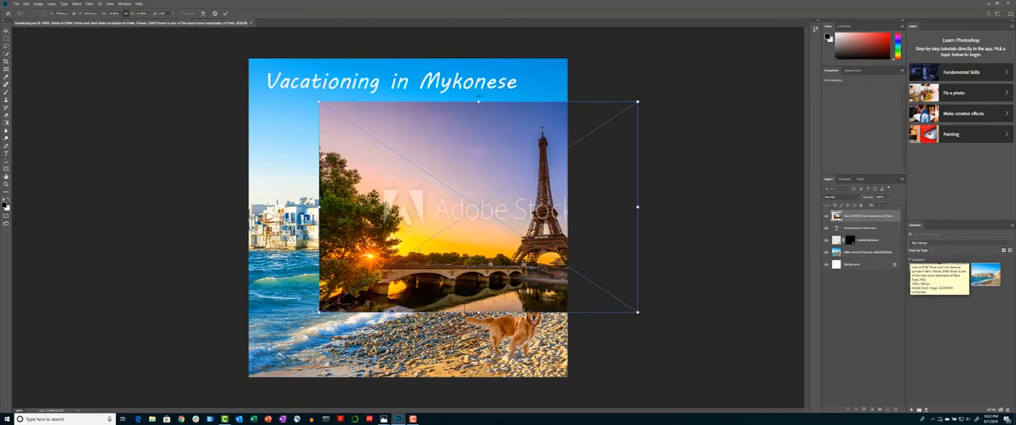
drag(478, 103, 478, 55)
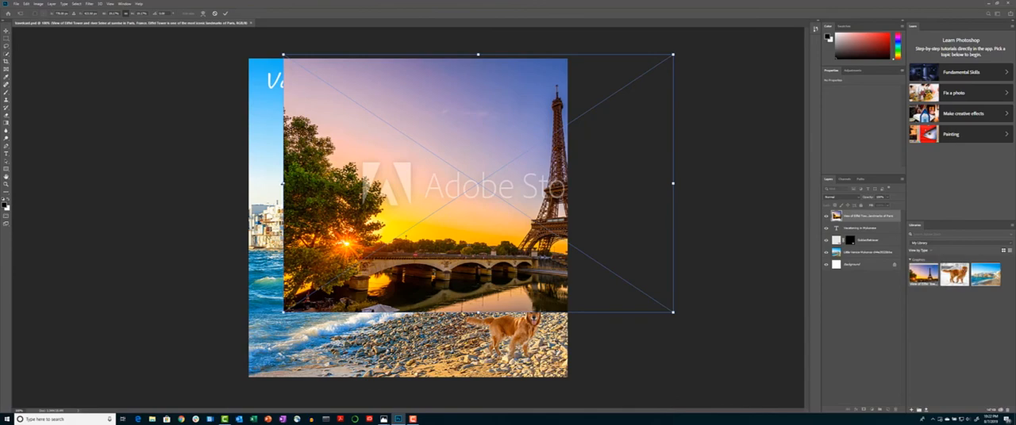
drag(284, 183, 248, 184)
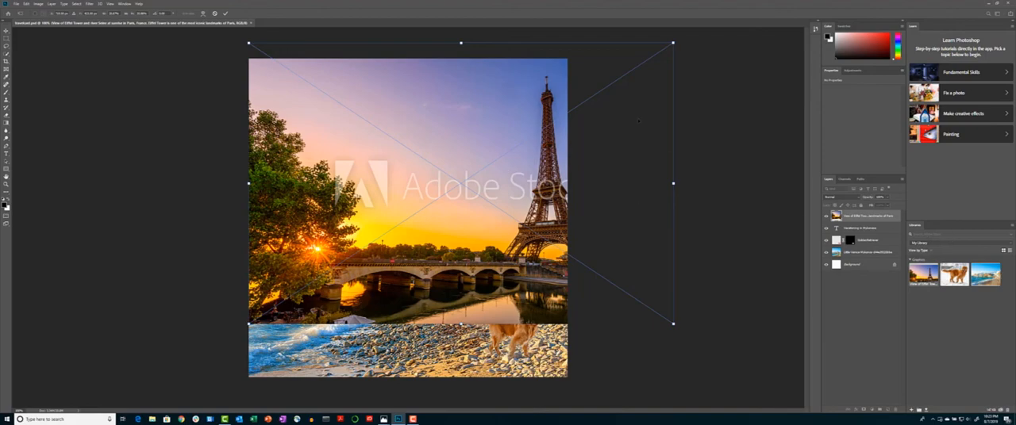
key(ctrl+z)
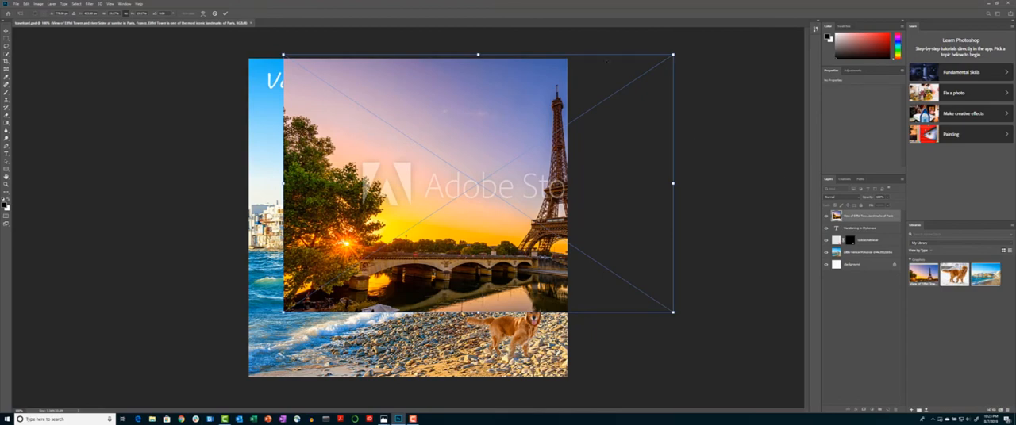
key(Escape)
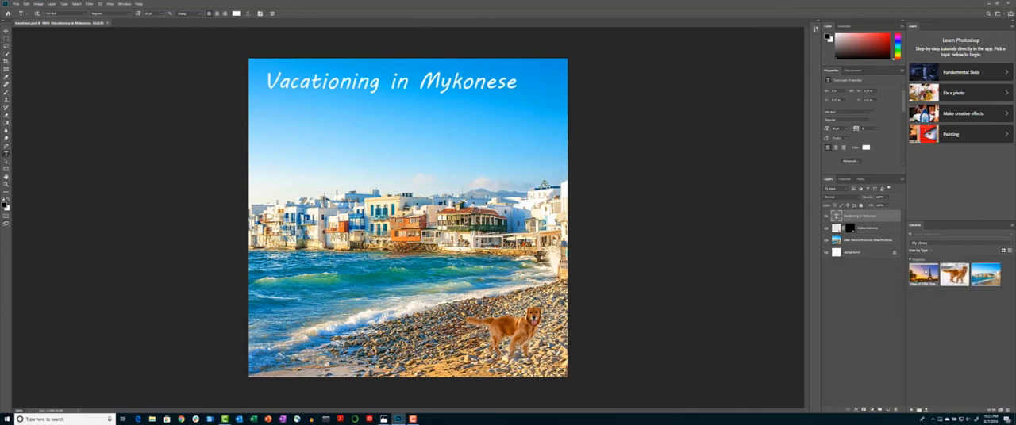
Remove the Eiffel Tower preview from the library, then search Adobe Stock for Paris and save the sunset preview again
right_click(927, 271)
click(942, 354)
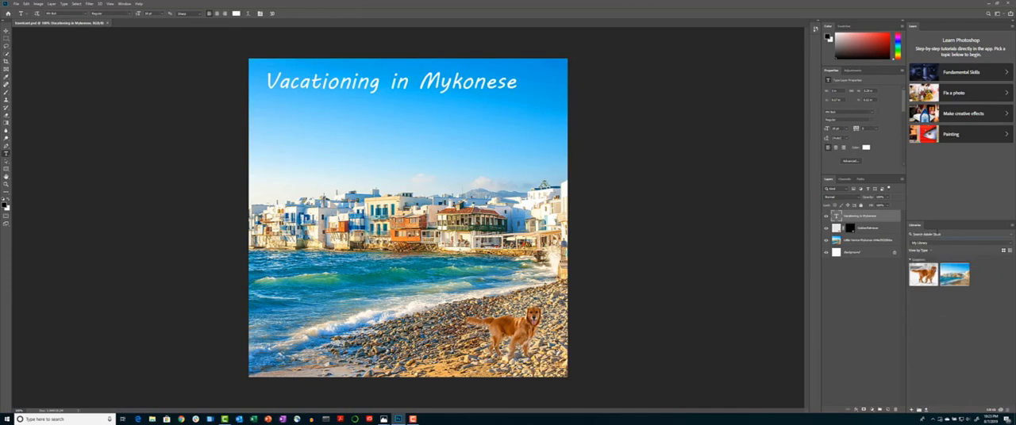
text(p)
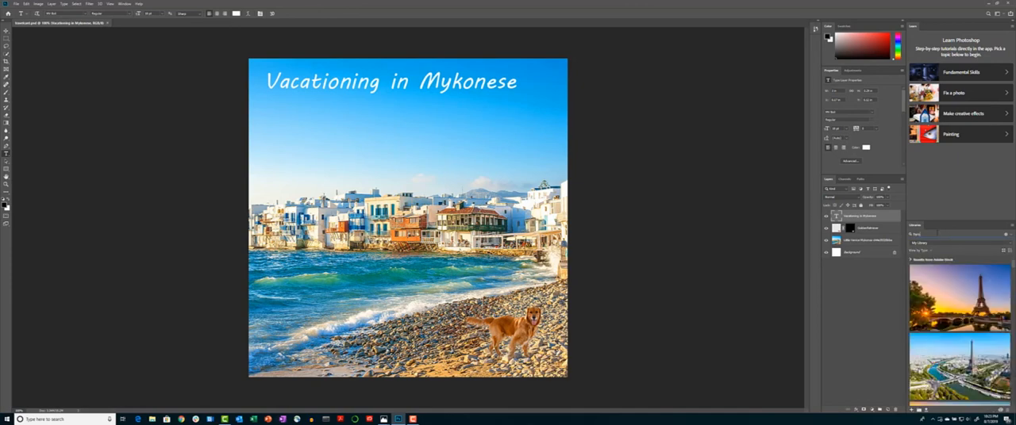
mouse_move(920, 307)
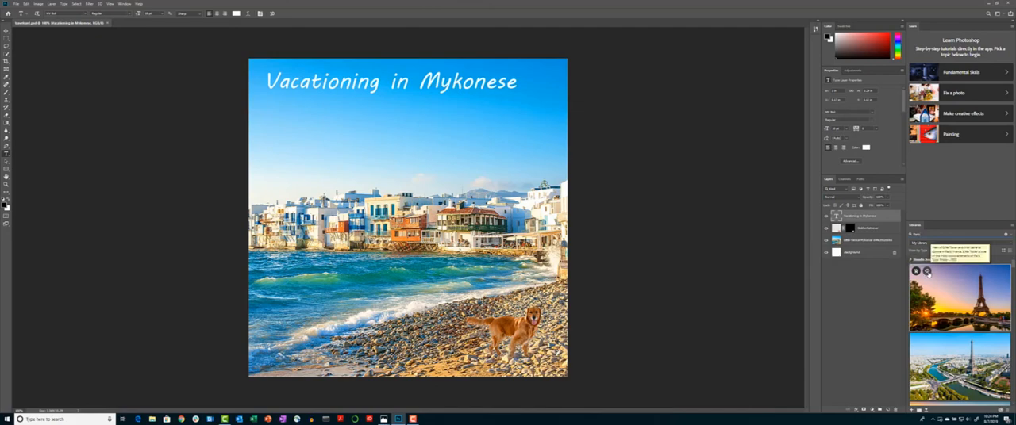
click(927, 272)
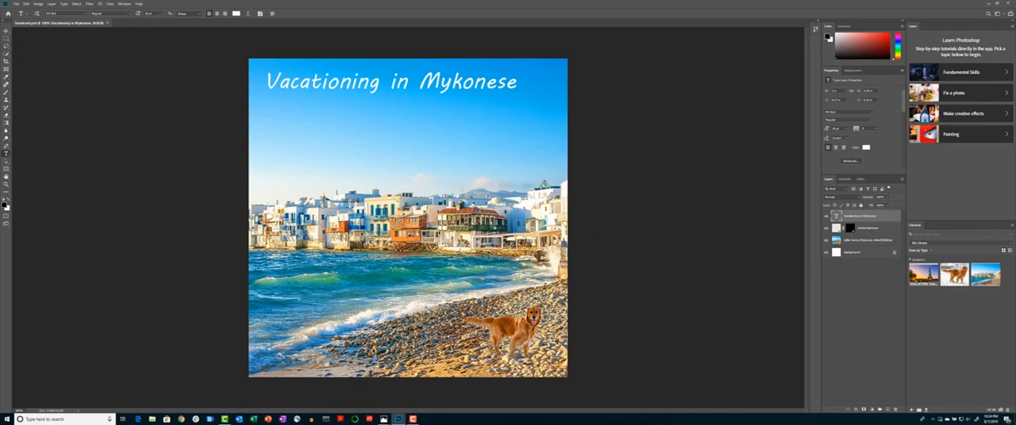
Place the Eiffel Tower preview onto the canvas and hide the Mykonos photo layer
drag(923, 274, 454, 223)
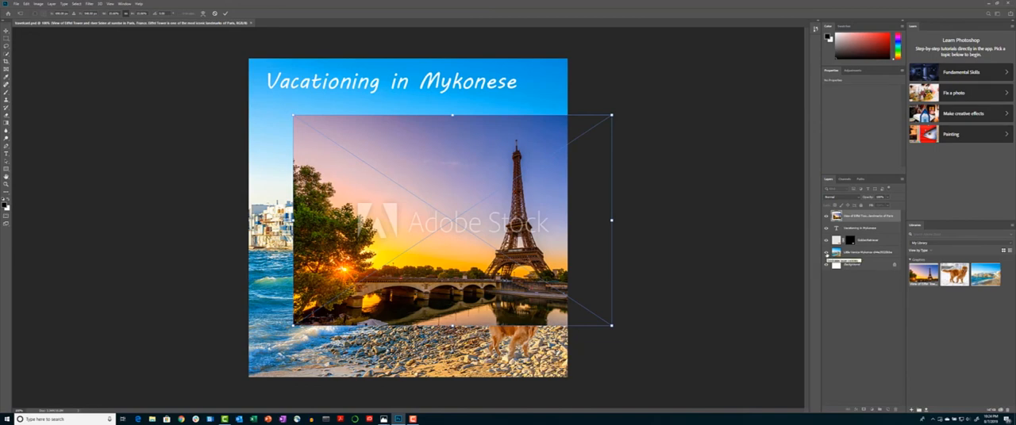
click(826, 252)
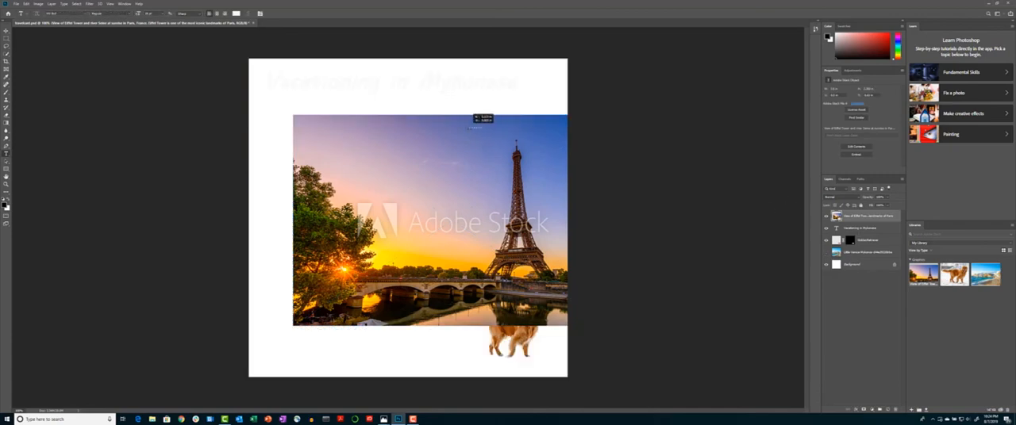
Stretch the Eiffel Tower image with Free Transform to fill the whole canvas and move its layer beneath the golden retriever
click(419, 125)
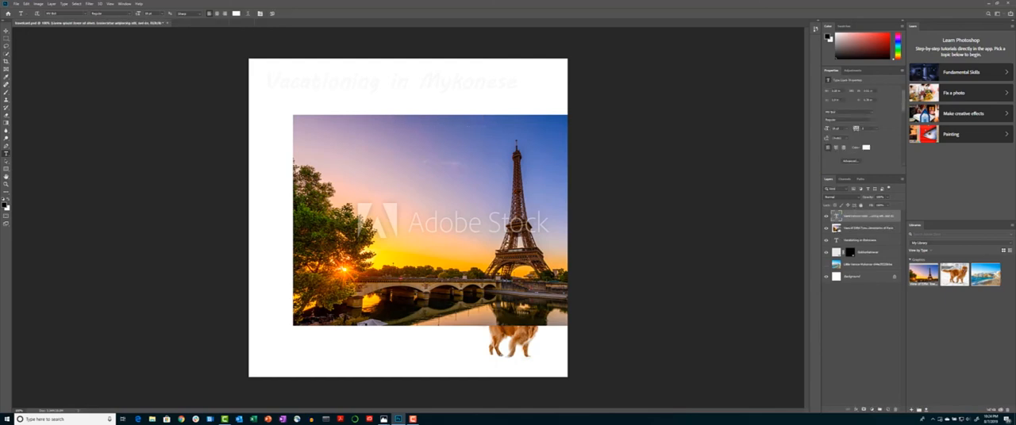
click(7, 31)
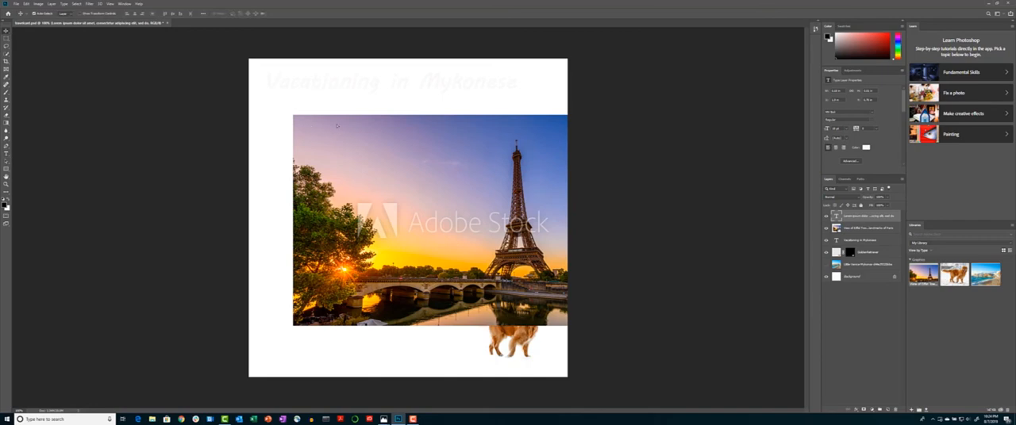
drag(340, 128, 300, 109)
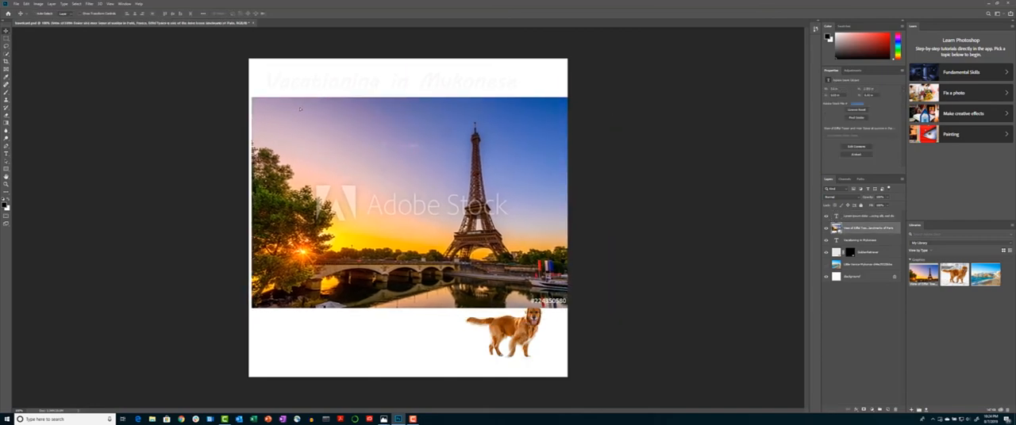
key(ctrl+t)
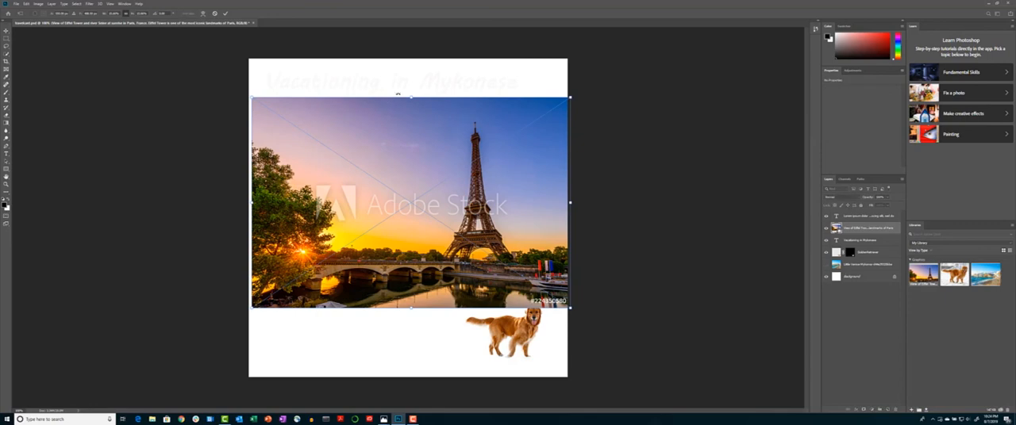
drag(412, 96, 410, 58)
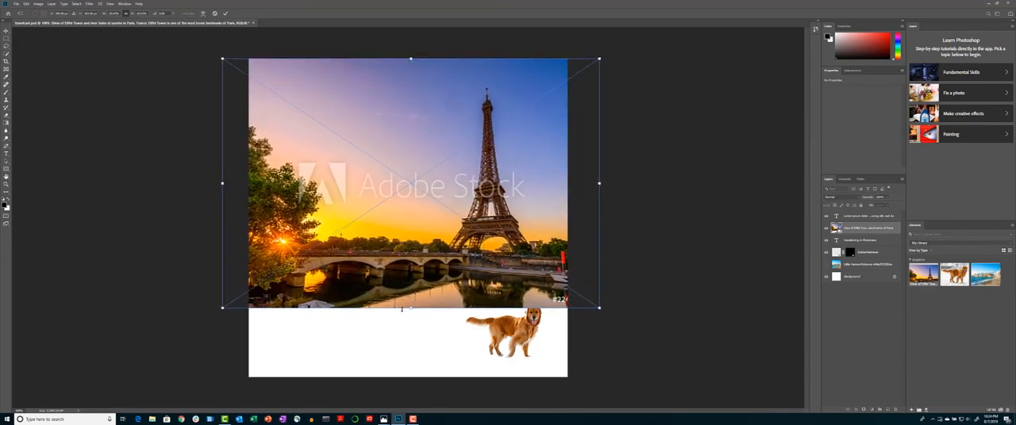
drag(410, 317, 411, 377)
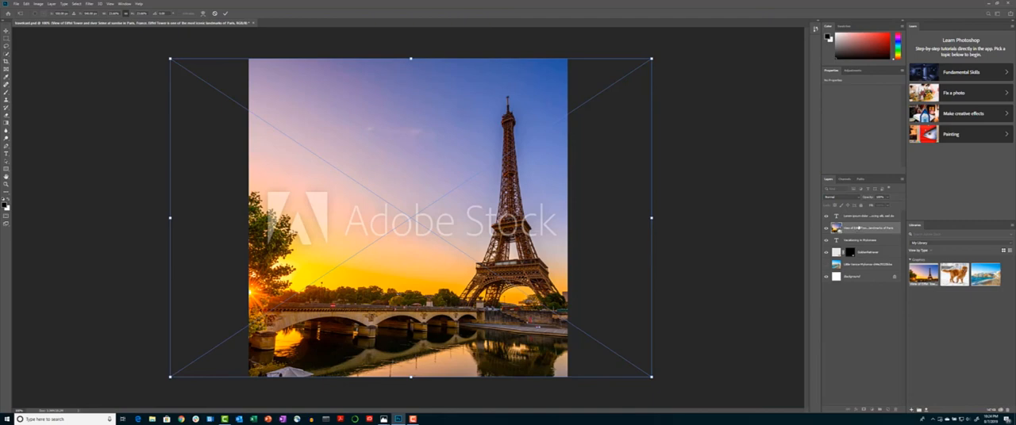
key(Return)
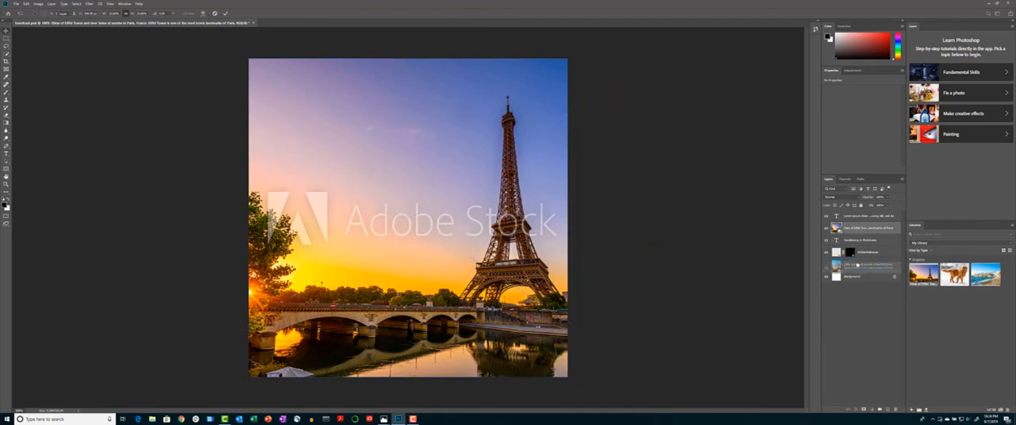
drag(858, 262, 857, 262)
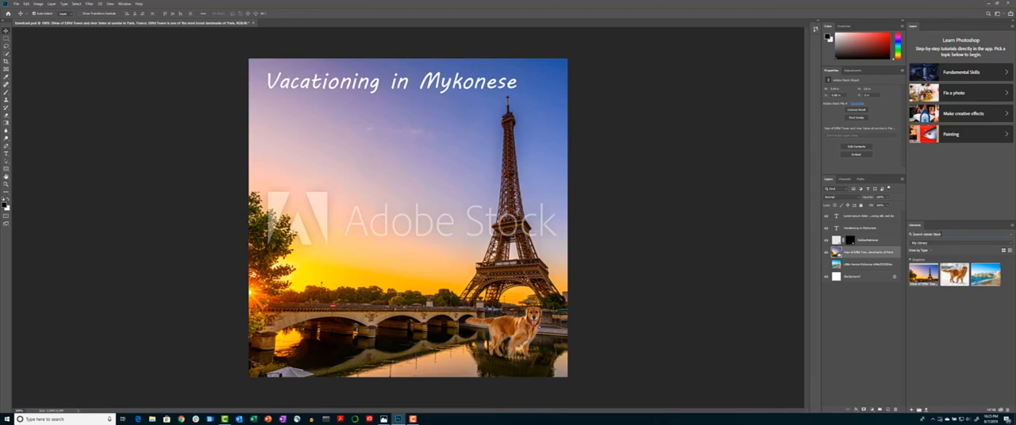
Search Adobe Stock in the library for New York images
text(trees)
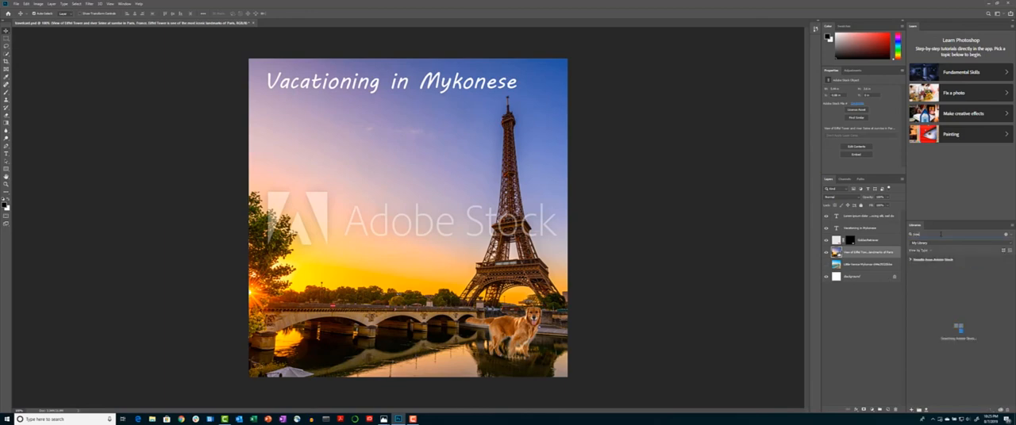
text( yor)
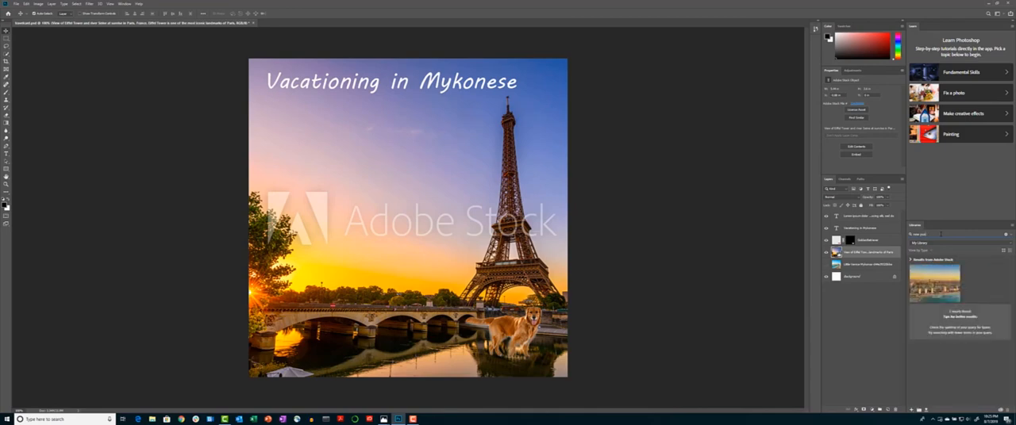
key(BackSpace)
key(BackSpace)
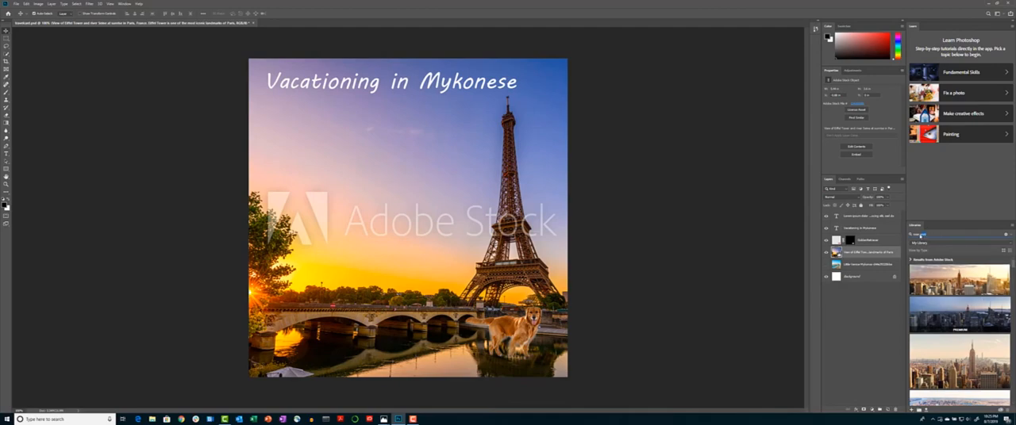
Search Adobe Stock in the library for San Francisco images
drag(920, 235, 912, 234)
text(san f)
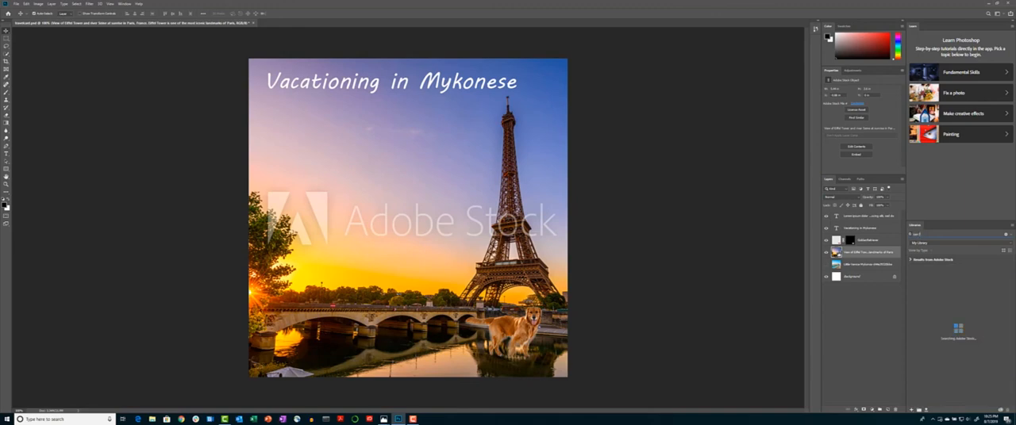
text(rancisco)
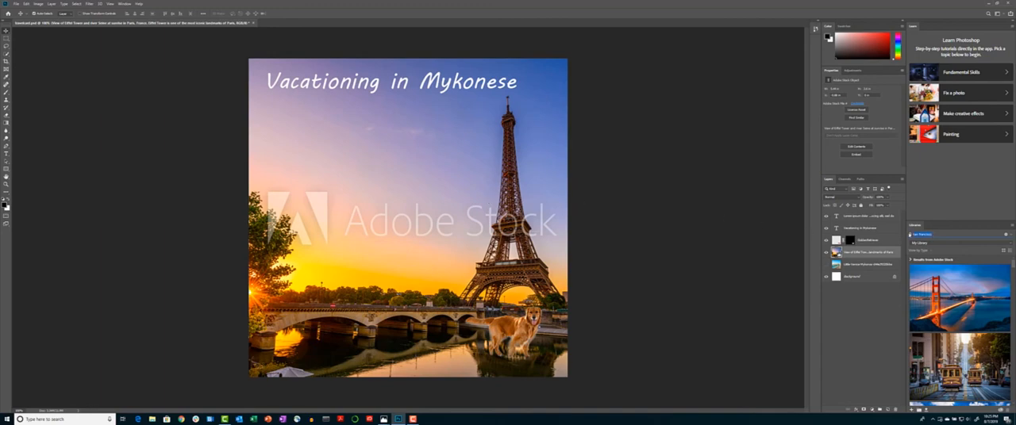
Search Adobe Stock in the library for tropical images, extending the query with card
text(trop)
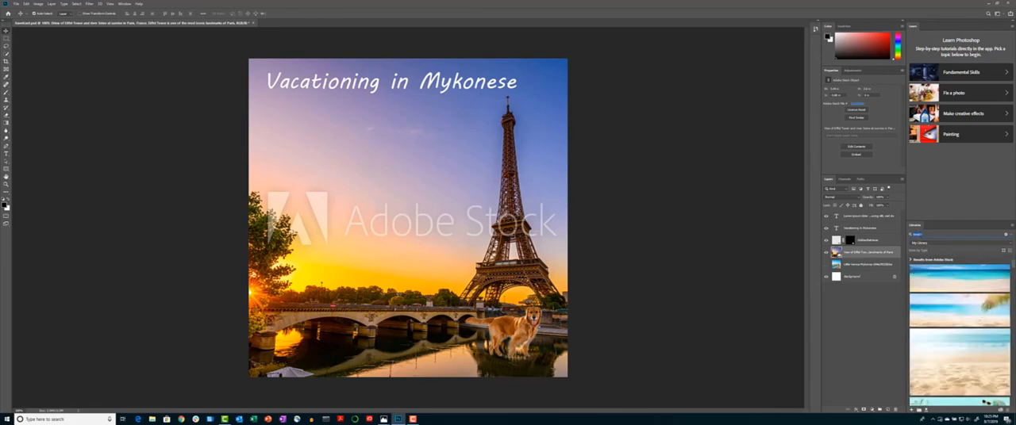
text(card)
key(Return)
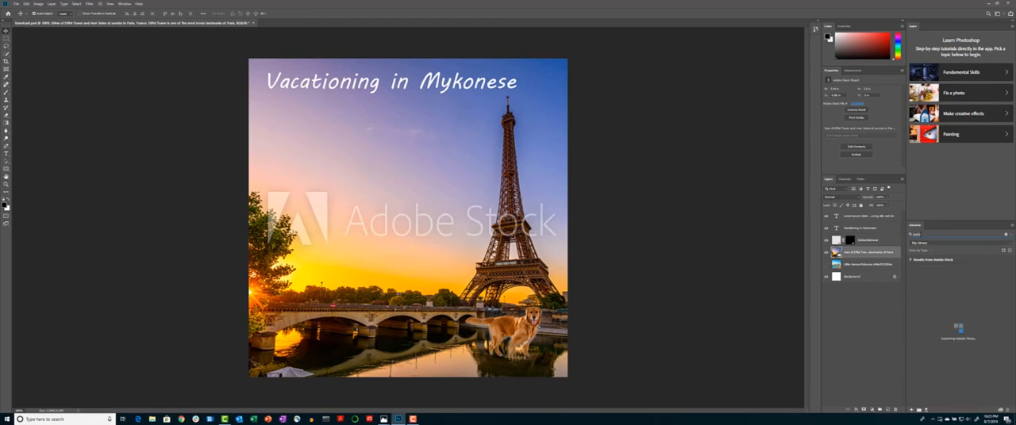